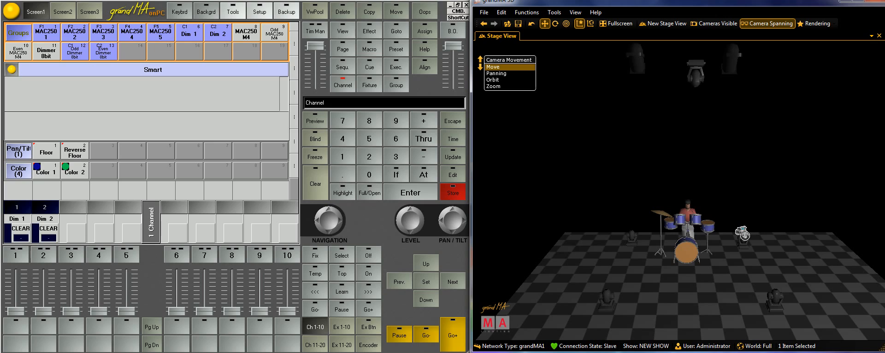
Step: Examine the MAC250 moving lights on the floor and above the drum kit in the 3D stage
drag(744, 235, 706, 227)
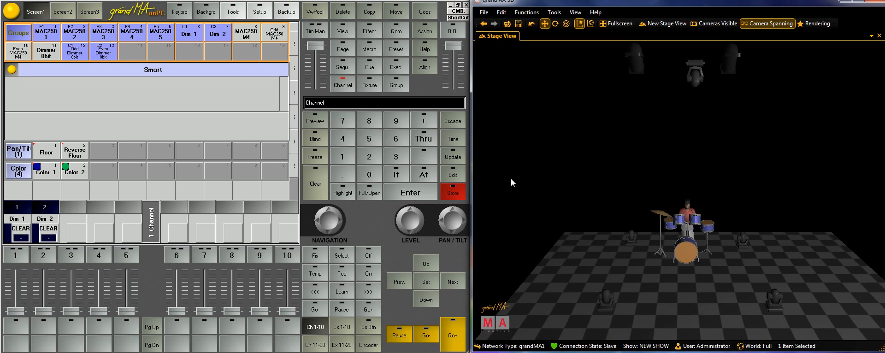
drag(668, 220, 685, 236)
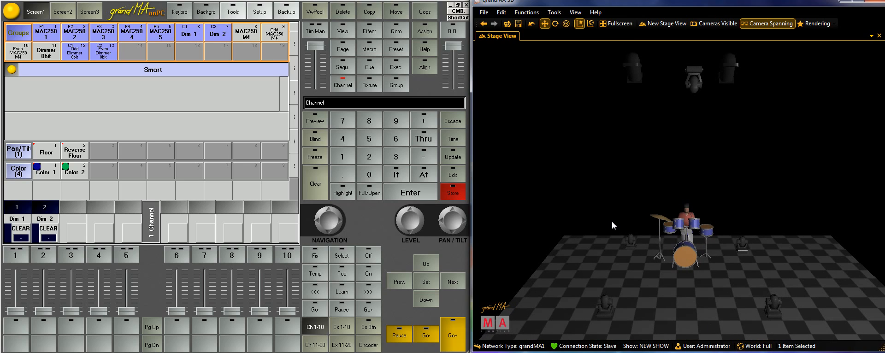
click(632, 243)
click(610, 310)
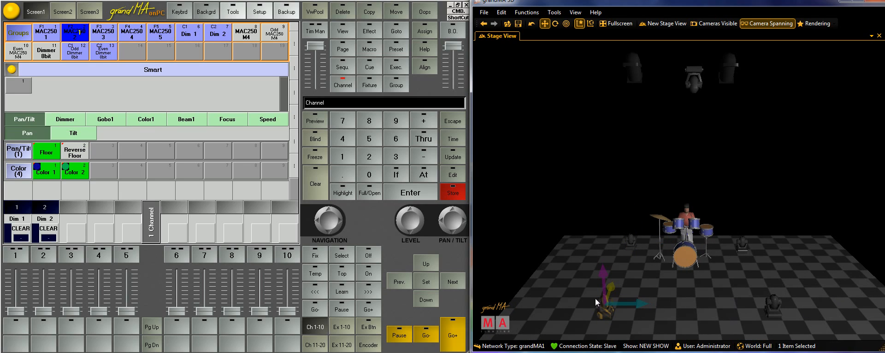
click(741, 249)
drag(739, 234, 739, 230)
click(693, 84)
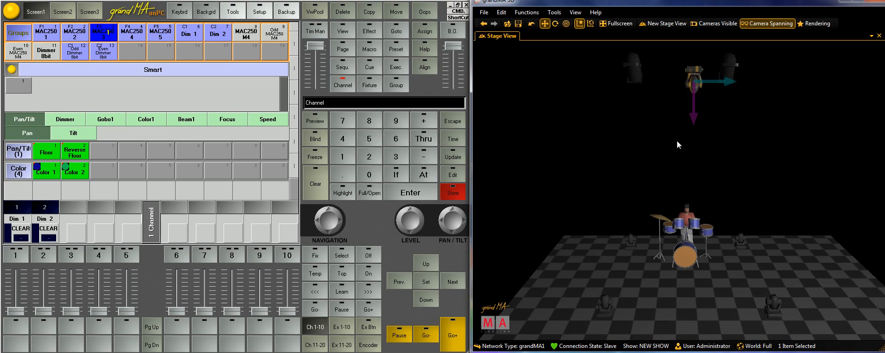
drag(738, 186, 761, 187)
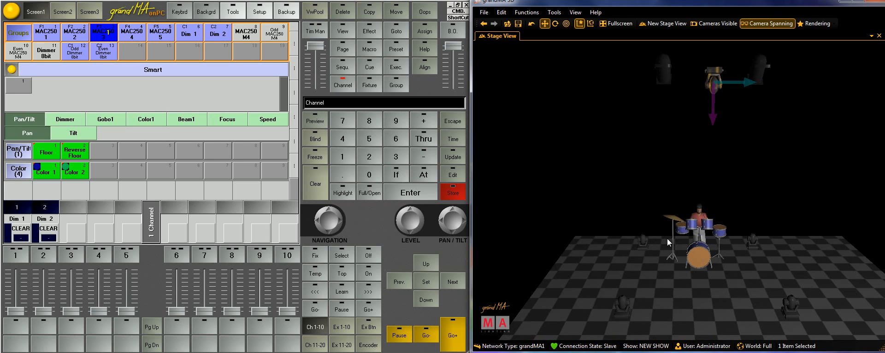
click(811, 217)
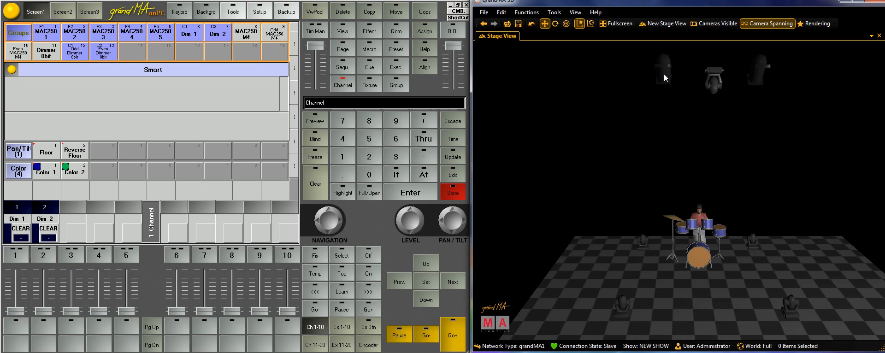
Step: Identify the two overhead dimmer fixtures in the 3D stage by selecting each one in turn
click(664, 74)
click(760, 69)
drag(789, 110, 771, 98)
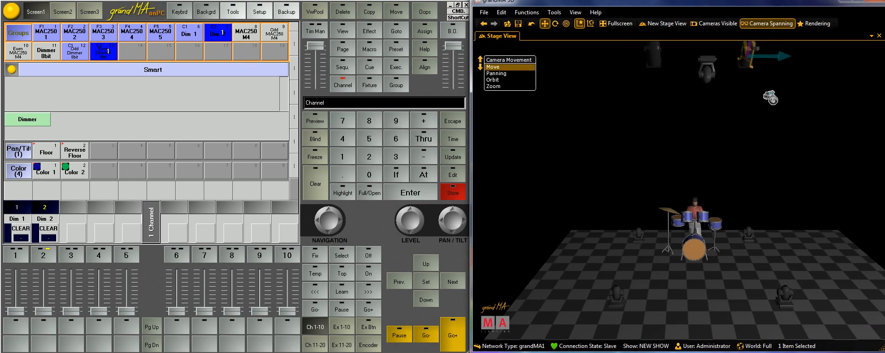
click(766, 173)
drag(715, 155, 676, 193)
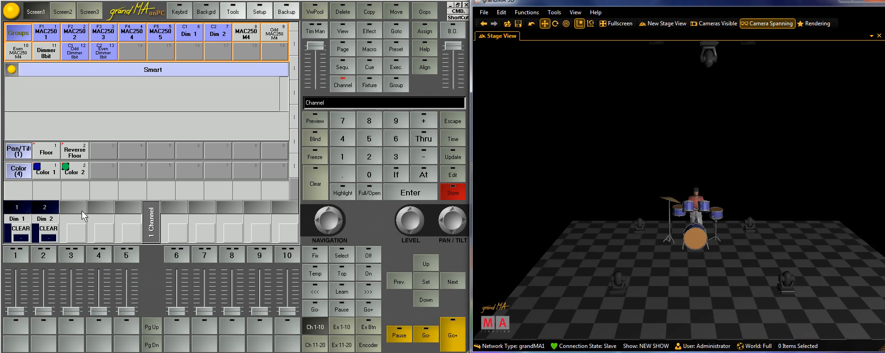
drag(636, 195, 638, 216)
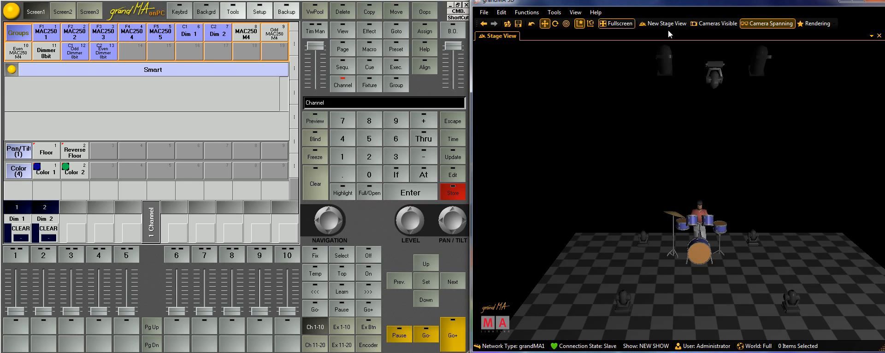
Step: Darken the stage rendering by lowering the point light and setting the ambient color to 0%, with beam quality at five stars
click(818, 26)
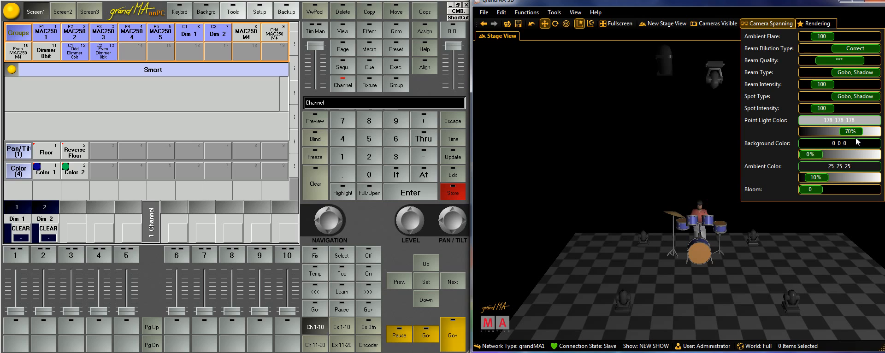
drag(854, 131, 816, 134)
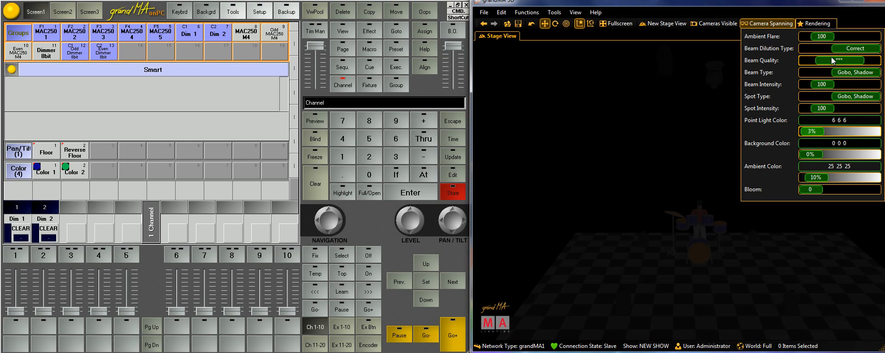
drag(836, 61, 852, 64)
drag(825, 182, 801, 182)
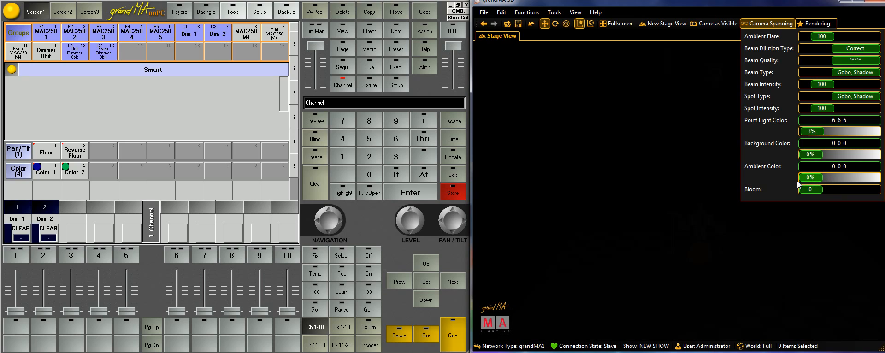
drag(817, 132, 802, 132)
click(566, 117)
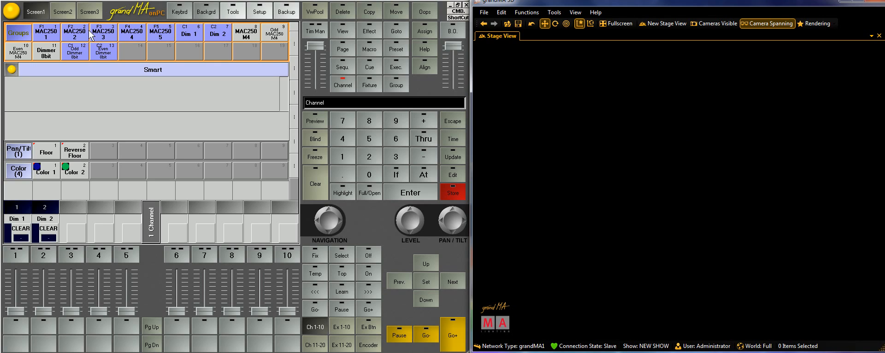
Step: Bring the whole MAC250 group to full intensity and pan and tilt it so the overhead beam hits the drummer
click(249, 33)
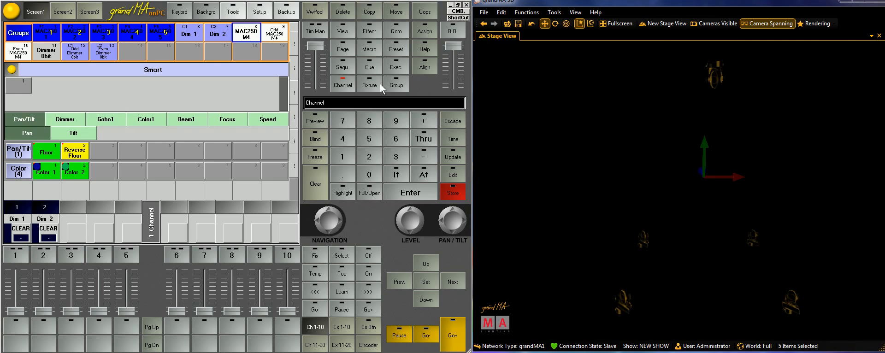
click(431, 177)
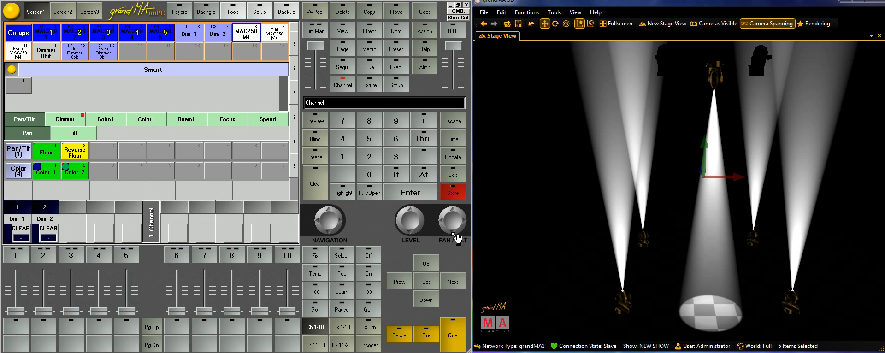
drag(452, 212, 452, 213)
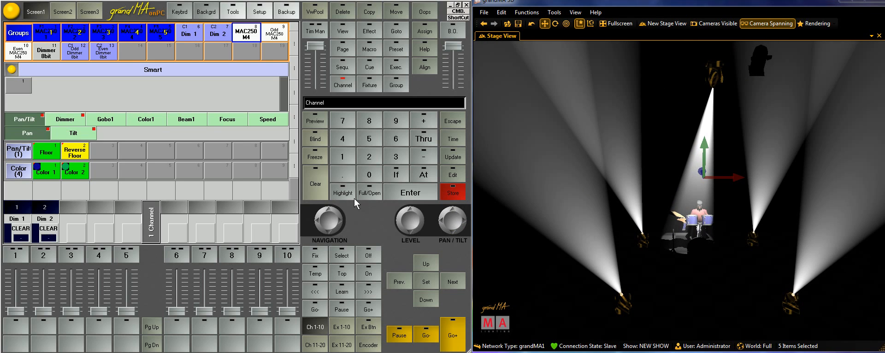
drag(452, 219, 453, 218)
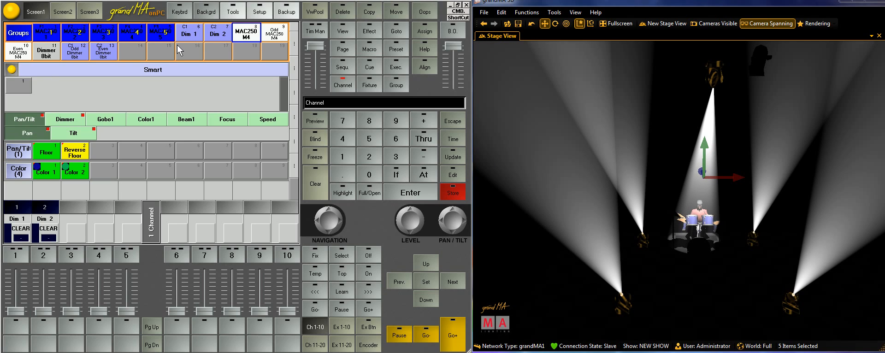
Step: Invert the functional pan and tilt of fixture MAC250 3 in the full-access fixture schedule
click(264, 15)
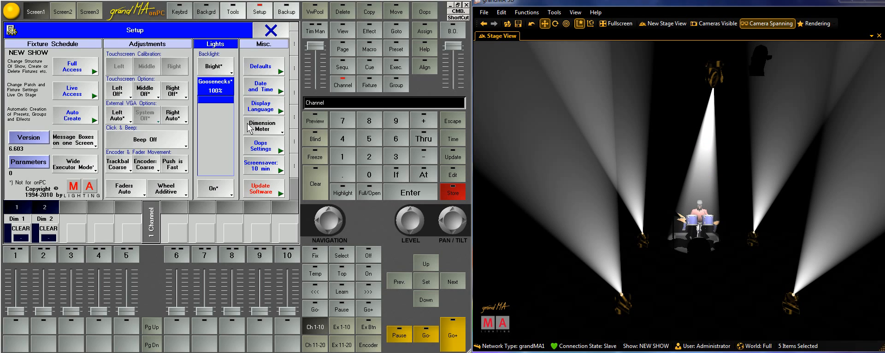
click(78, 69)
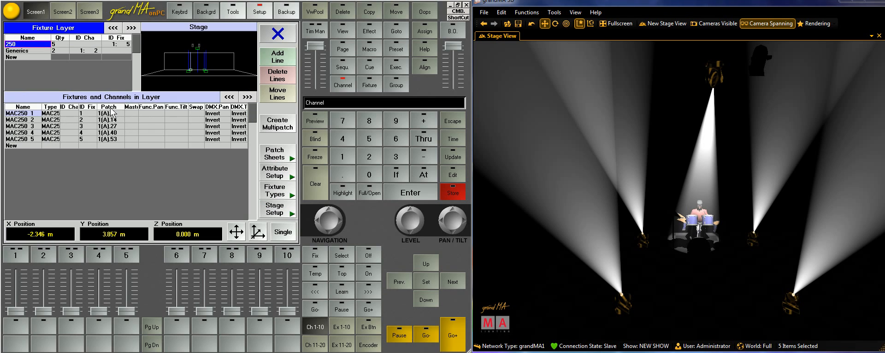
click(32, 126)
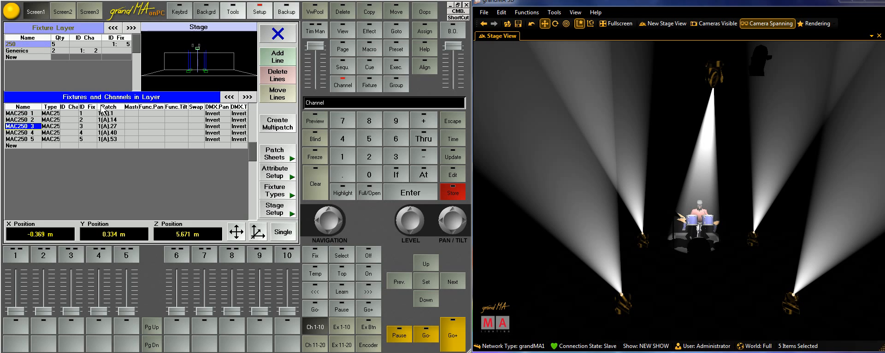
drag(190, 53, 189, 53)
drag(183, 77, 186, 67)
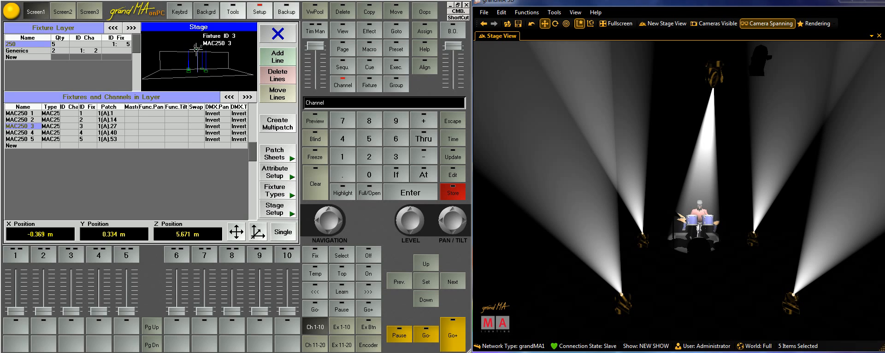
right_click(153, 125)
right_click(172, 126)
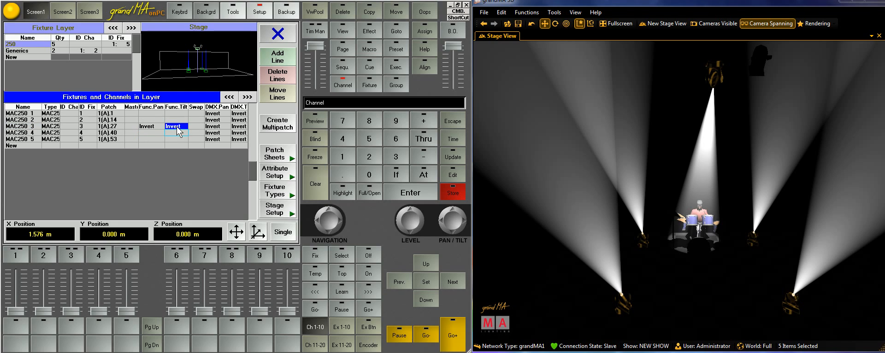
click(278, 34)
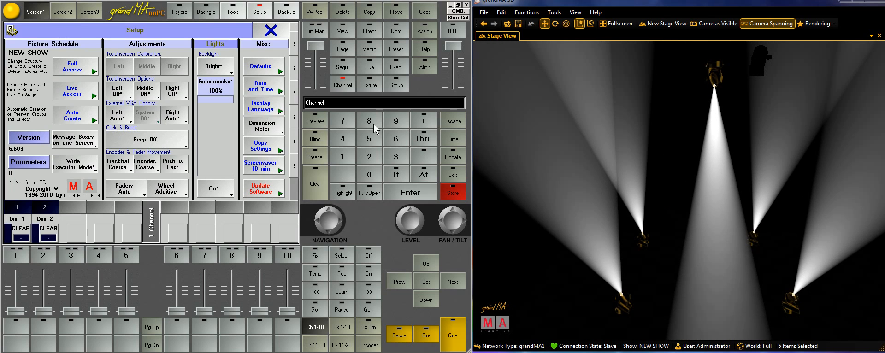
Step: Test the inverted movement by panning and tilting all the MAC250s until the overhead beam lights the drummer
scroll(454, 226, down, 5)
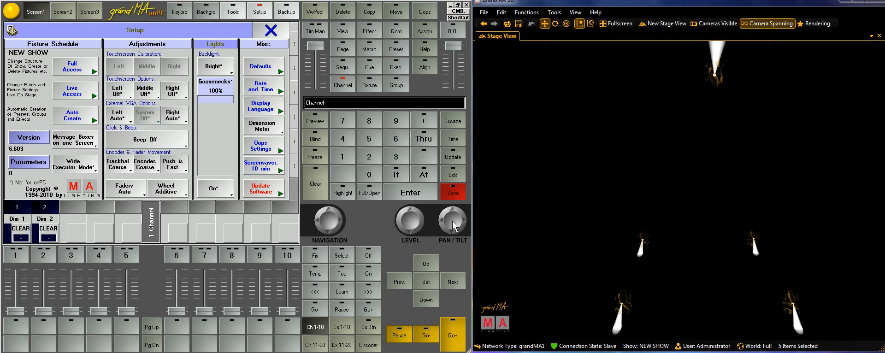
scroll(455, 226, up, 8)
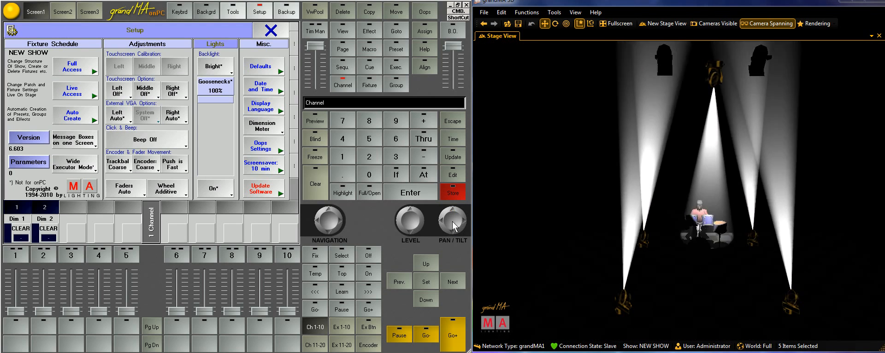
scroll(453, 222, up, 4)
scroll(452, 222, down, 4)
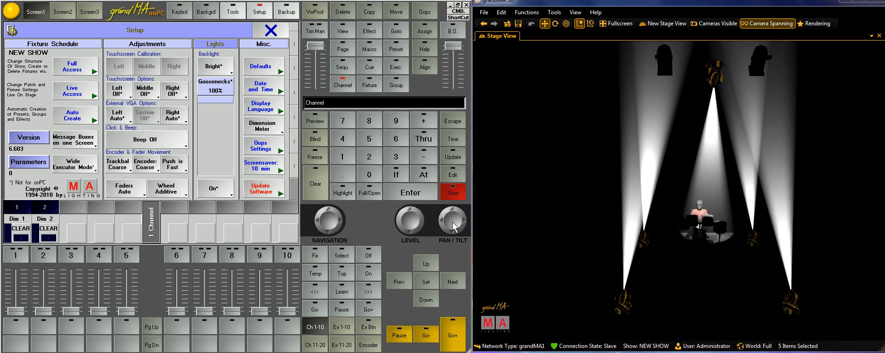
drag(452, 222, 450, 223)
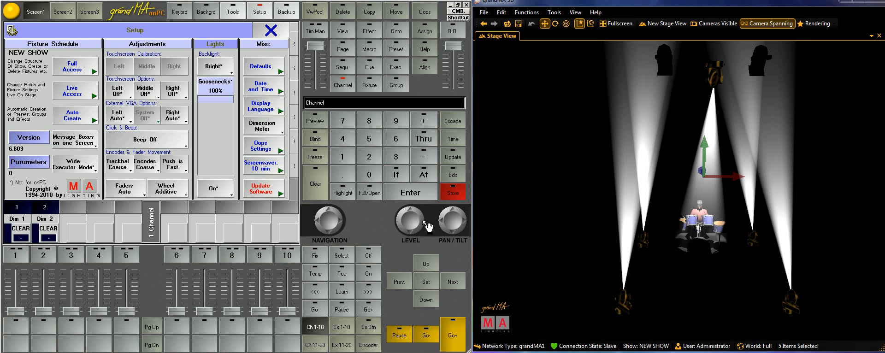
Step: Clear the fixture selection and programmer values, and close the setup
click(310, 187)
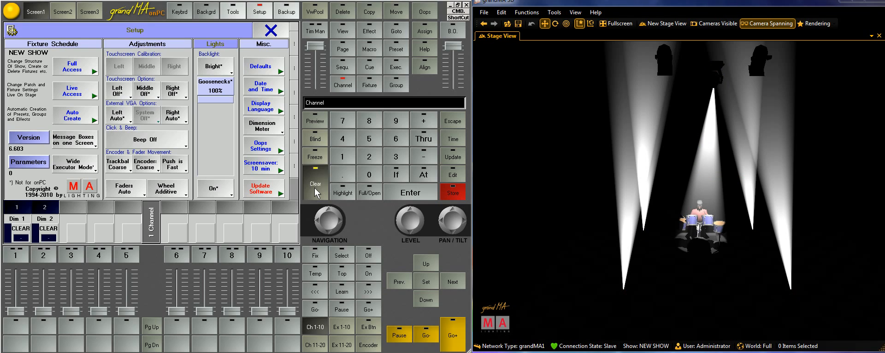
click(314, 187)
click(273, 32)
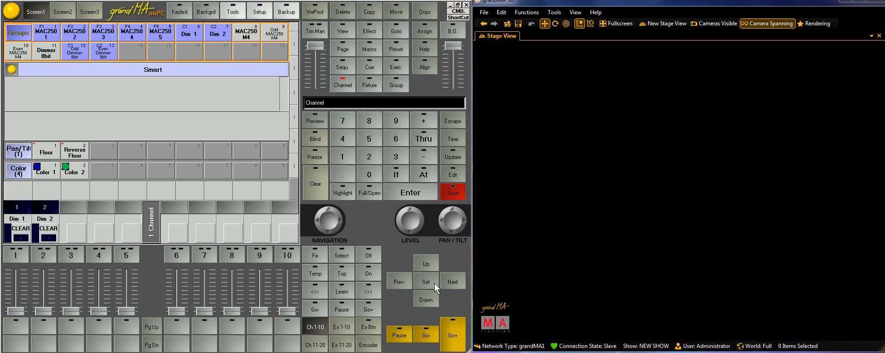
Step: Switch the faders to executors 1-10 and bring the floor lights MAC250 1, 2, 4 and 5 to full intensity
click(331, 323)
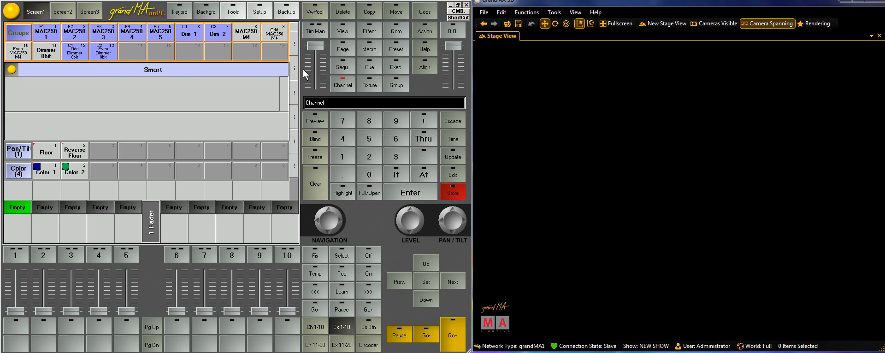
click(47, 33)
click(75, 33)
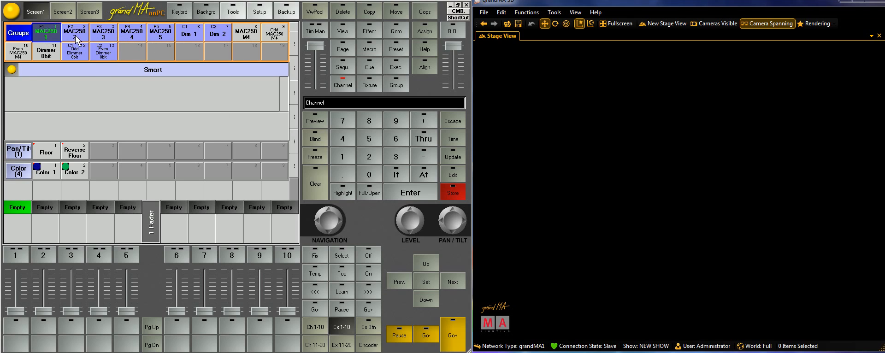
click(132, 33)
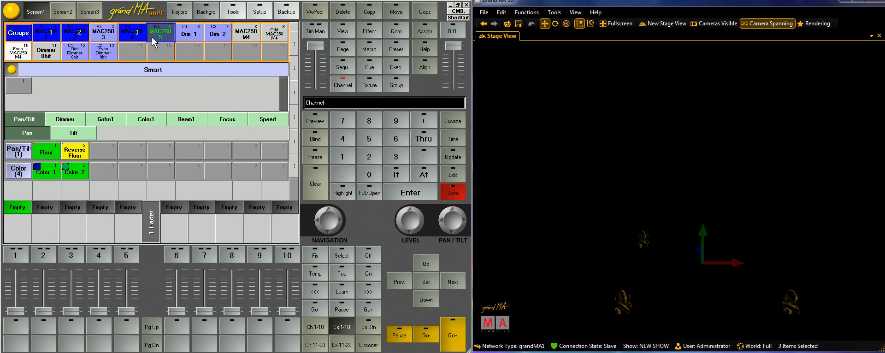
click(154, 41)
double_click(423, 180)
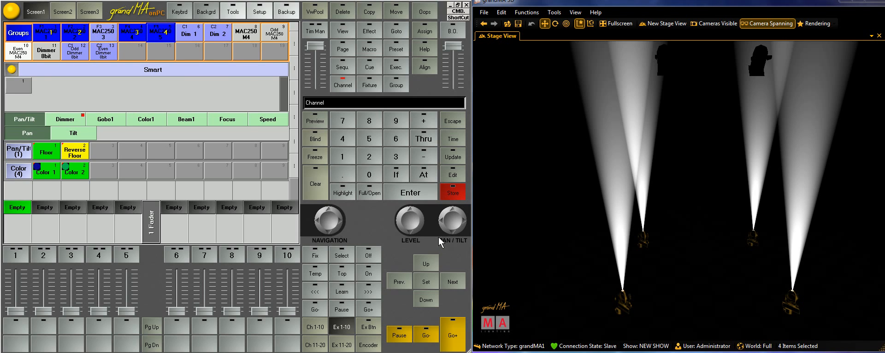
Step: Pan and tilt the four floor MAC250s so their beams rise diagonally past the drum kit
scroll(452, 221, up, 10)
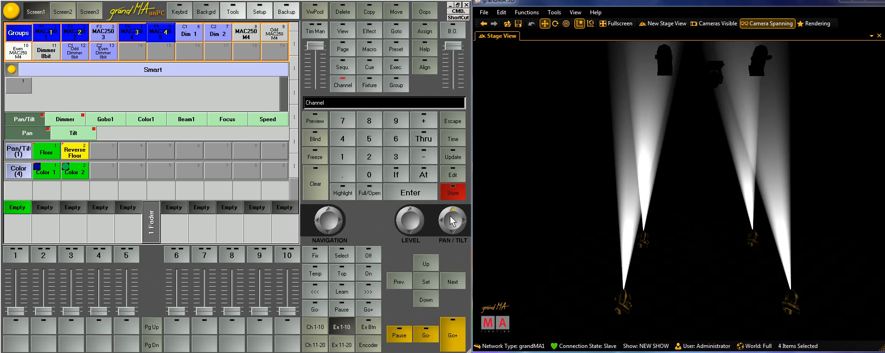
drag(450, 217, 450, 218)
scroll(453, 223, down, 10)
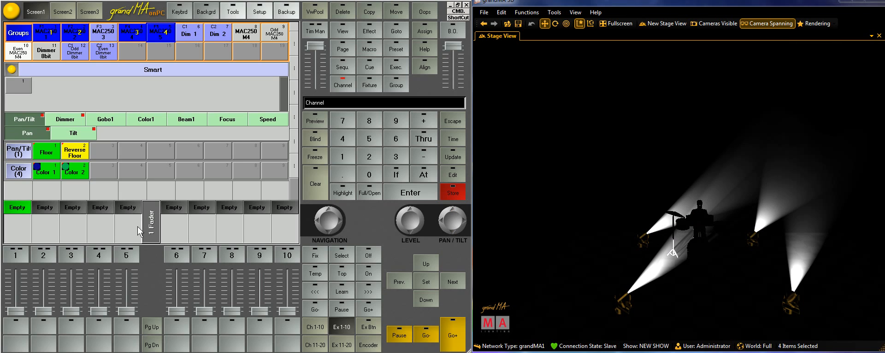
Step: Switch the faders to encoder mode and set the pan/tilt alignment of the four selected MAC250s to Align <
click(368, 346)
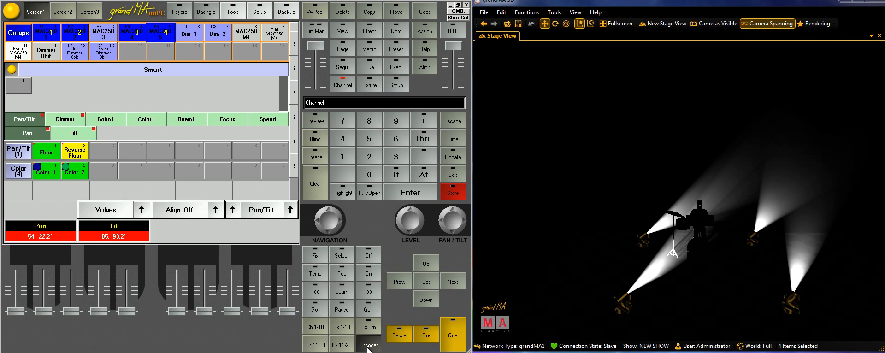
click(292, 214)
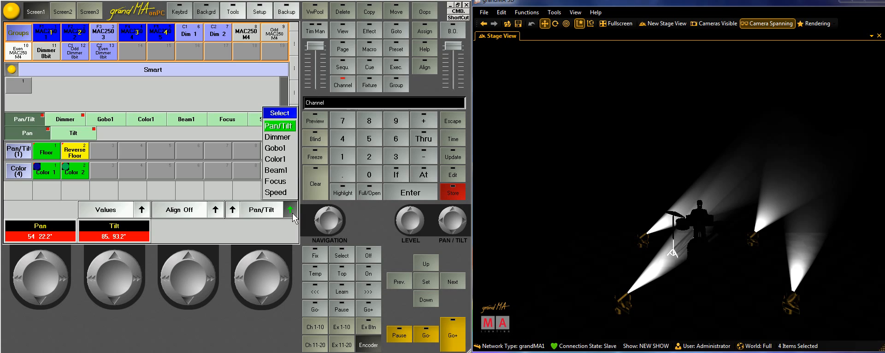
click(216, 209)
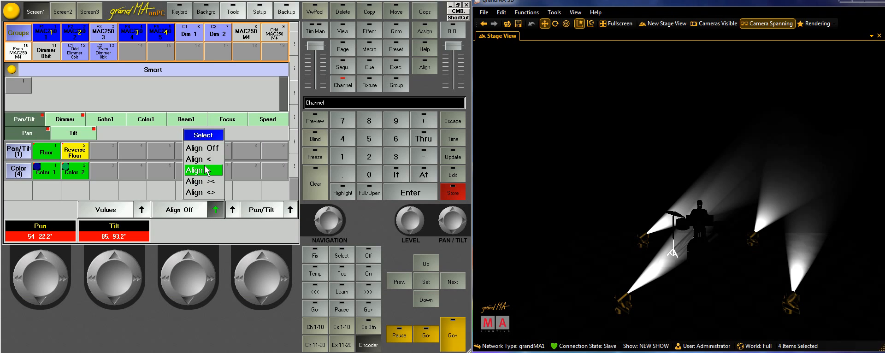
click(205, 173)
click(217, 213)
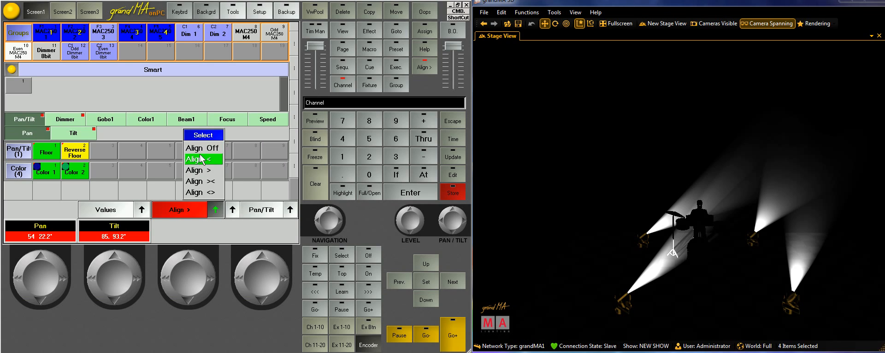
click(203, 162)
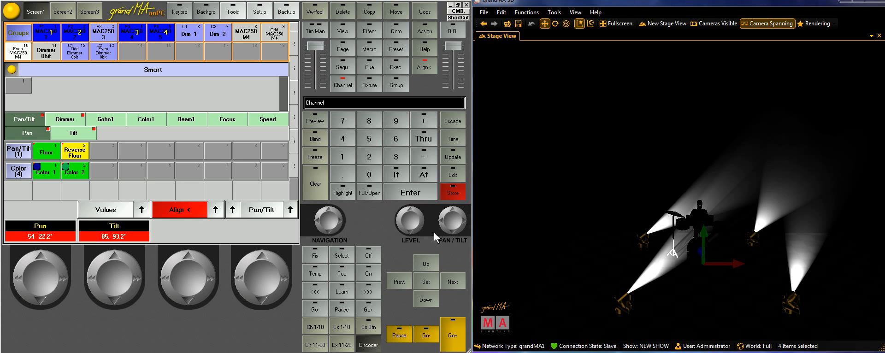
Step: Pan and tilt the four floor MAC250s with Align < so their beams cross around the drummer
drag(454, 224, 452, 223)
scroll(452, 225, down, 10)
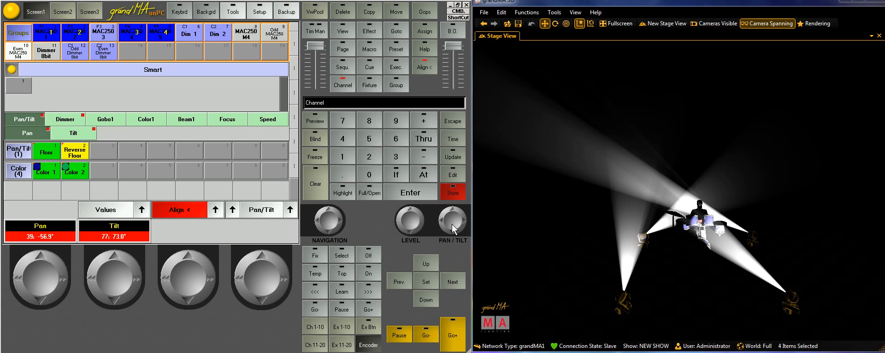
drag(452, 224, 450, 223)
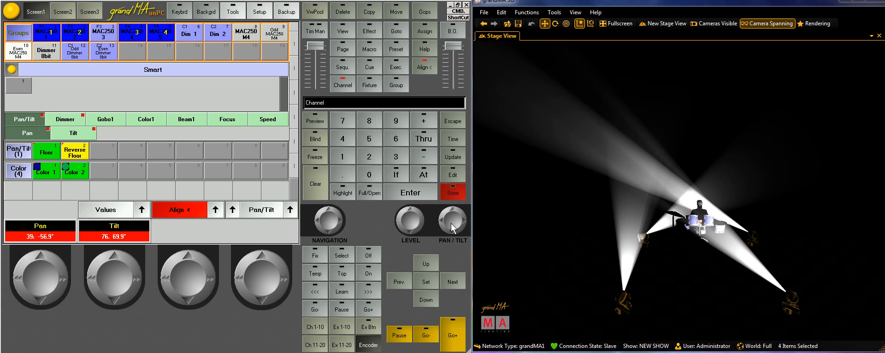
scroll(452, 225, down, 7)
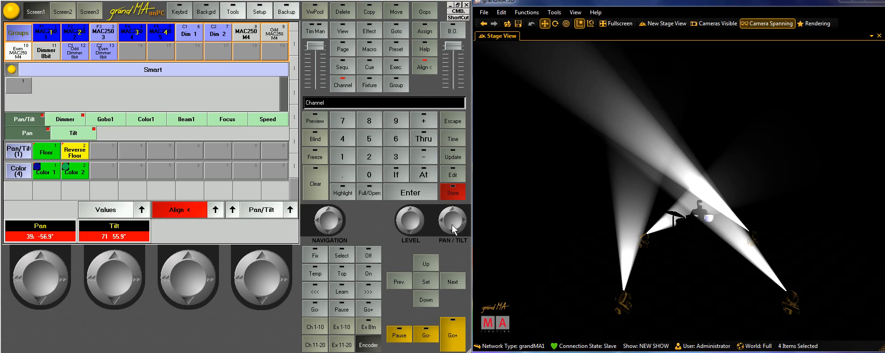
scroll(451, 222, up, 12)
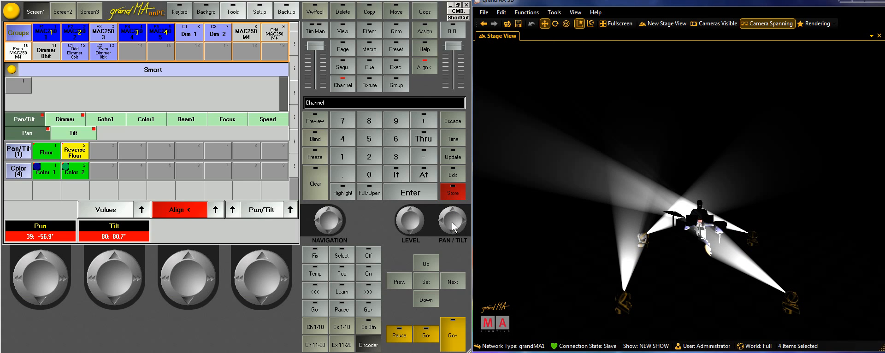
drag(453, 224, 452, 225)
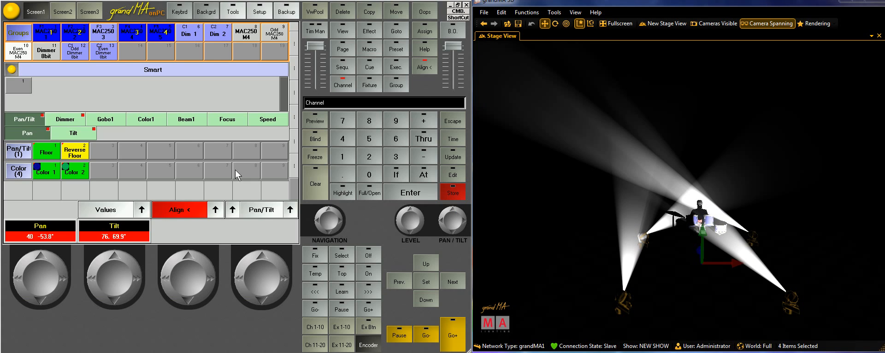
Step: Change the alignment to Align >, fan the four floor beams in towards the drum kit, and clear the fixture selection
click(170, 203)
click(181, 212)
drag(445, 225, 448, 223)
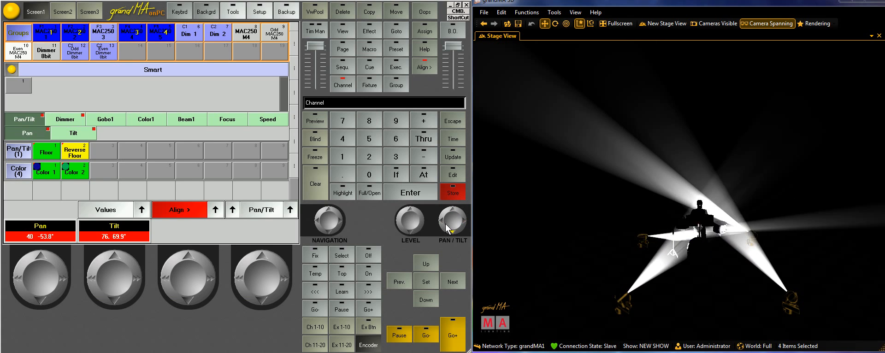
click(306, 178)
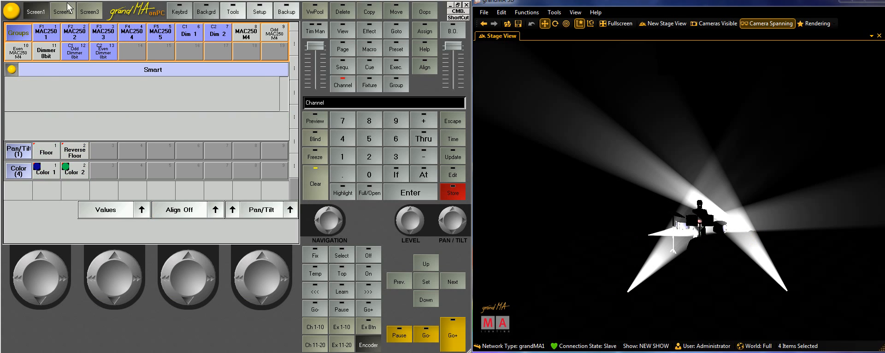
Step: Aim MAC250 1 at the drummer with about 117° pan and 64° tilt, and MAC250 2 with about 29° pan and 84° tilt
click(46, 35)
drag(445, 224, 452, 222)
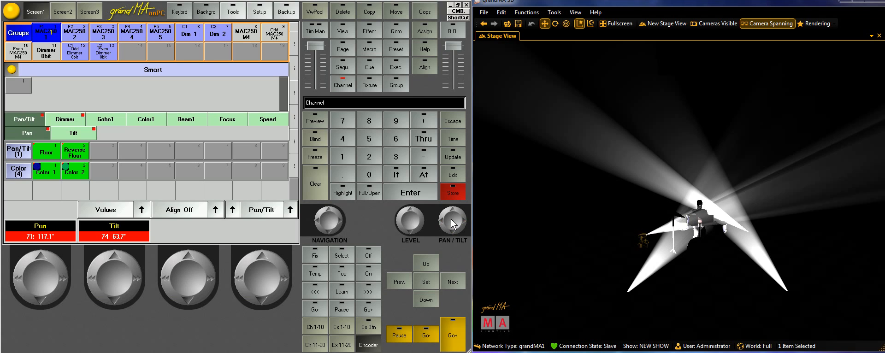
click(73, 35)
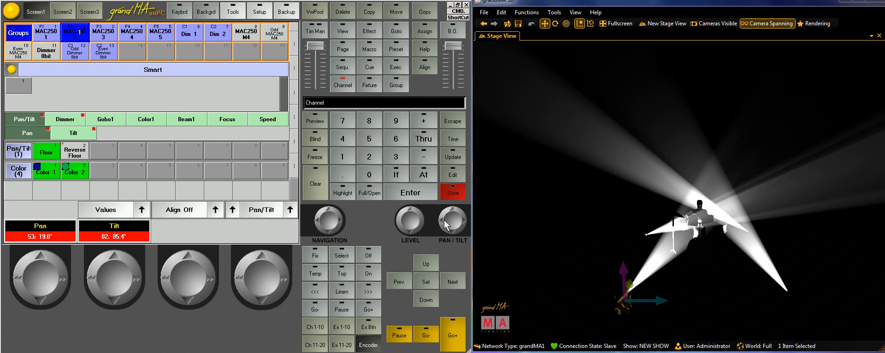
drag(445, 222, 446, 223)
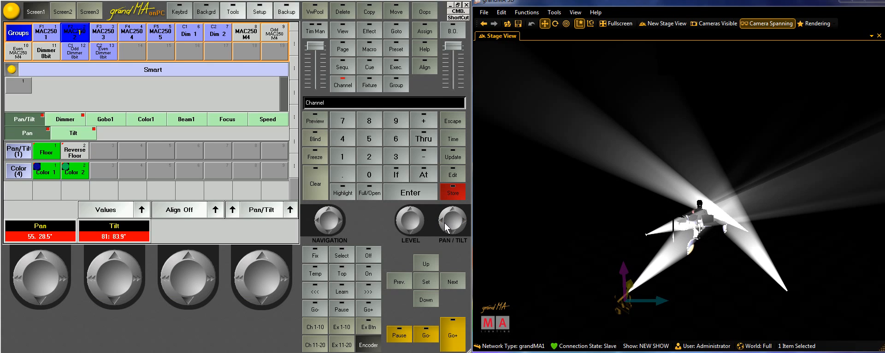
Step: Aim MAC250 4 at the drummer with about -41° pan and 87° tilt, and MAC250 5 with about -114° pan and 67° tilt
click(132, 33)
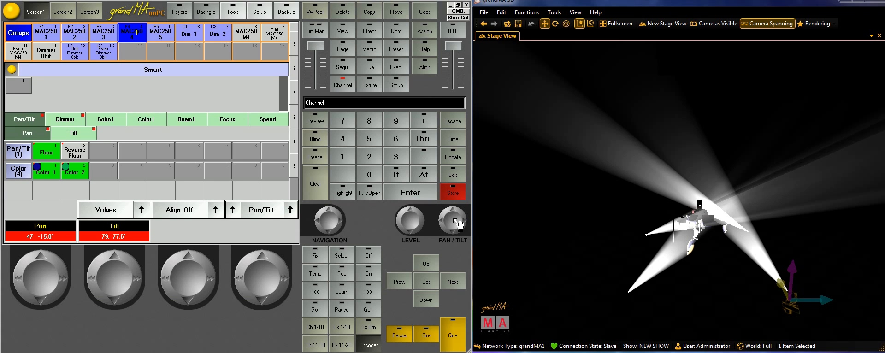
drag(457, 224, 457, 224)
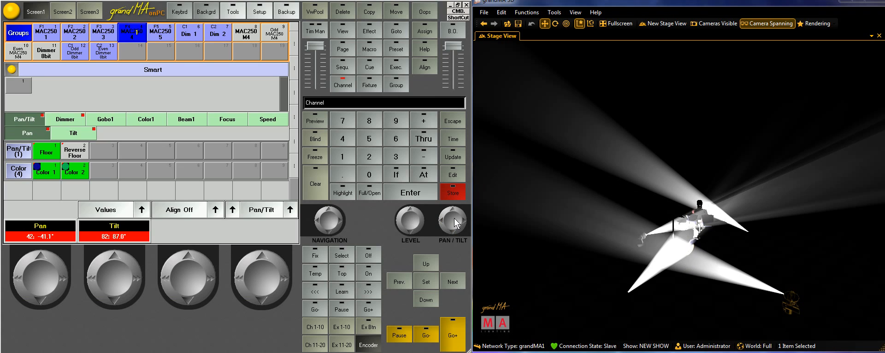
click(171, 39)
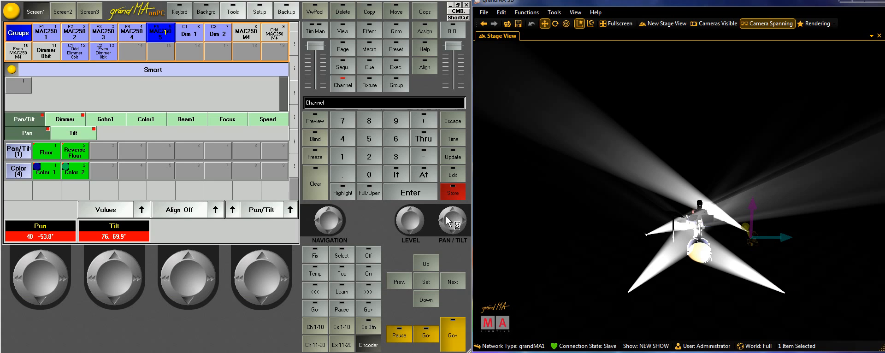
drag(446, 222, 450, 223)
Step: Colour the MAC250 5 beam with Pink312 from the Color1 wheel
drag(800, 265, 695, 192)
scroll(639, 225, up, 3)
scroll(639, 225, up, 5)
scroll(695, 192, down, 3)
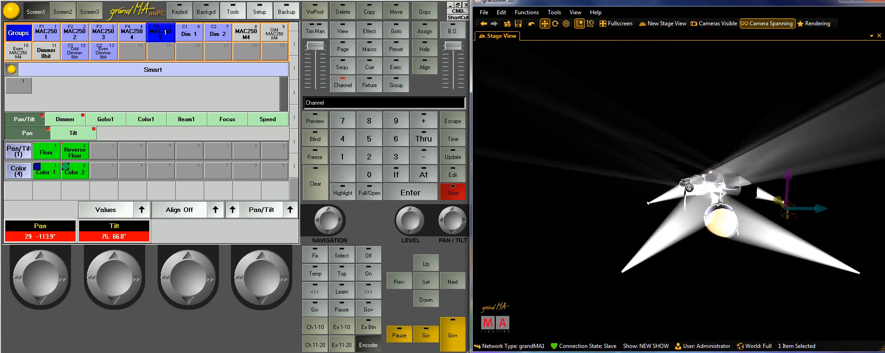
drag(682, 225, 719, 202)
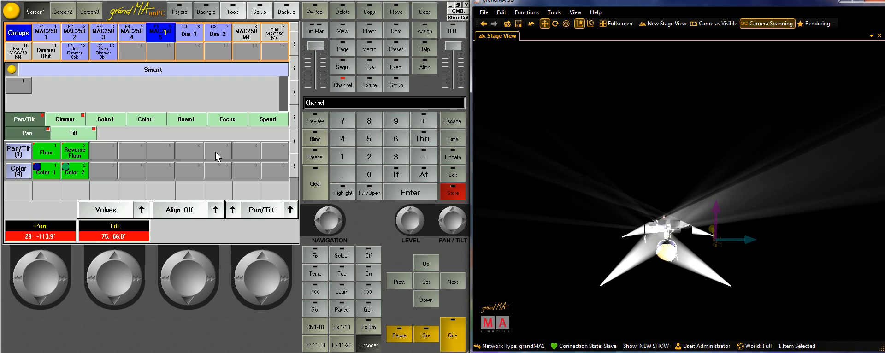
click(140, 121)
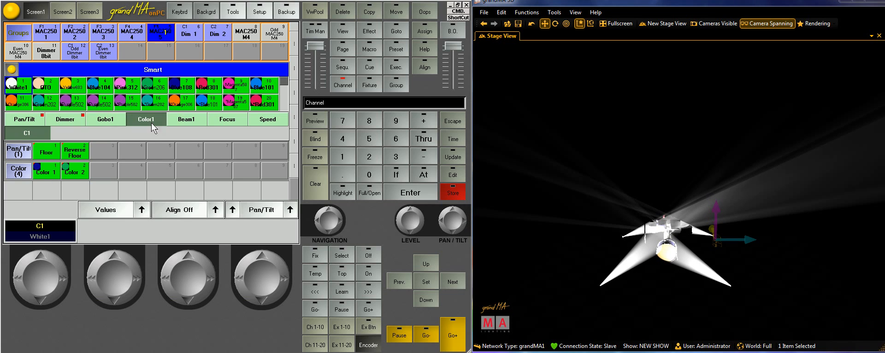
click(126, 89)
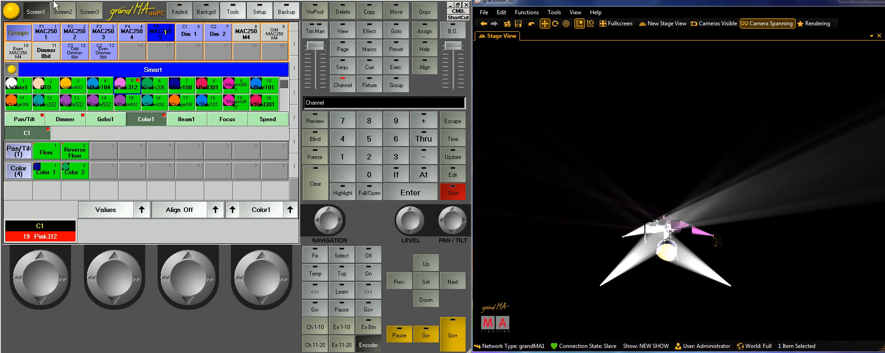
Step: Try Blue104, Yellow603 and Pink312 on MAC250 4, and settle on Green206
click(126, 37)
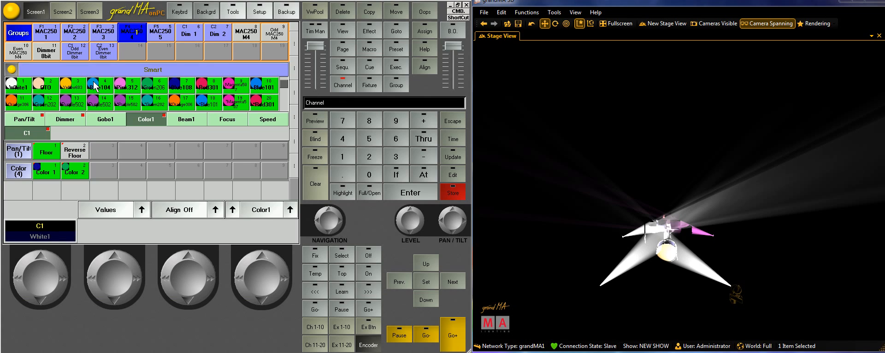
click(95, 85)
click(67, 87)
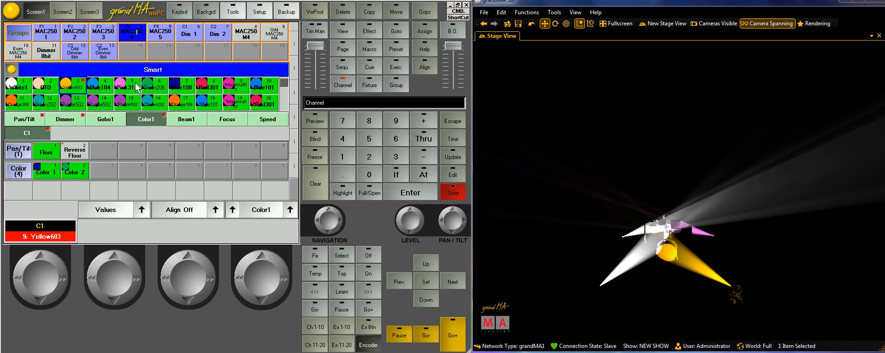
click(122, 90)
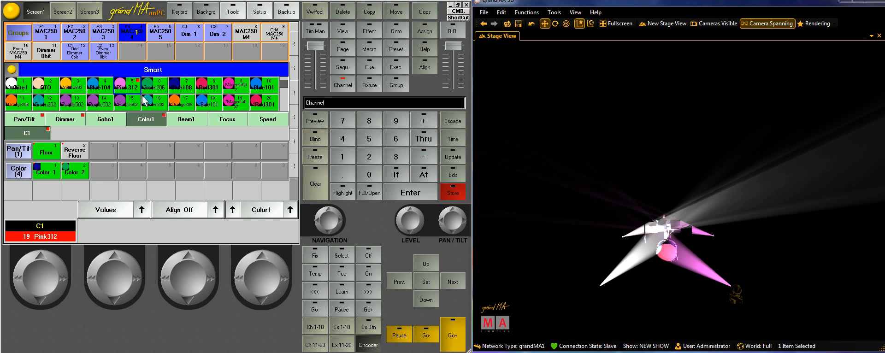
click(159, 86)
Step: Colour MAC250 2 with Blue104 and MAC250 1 with Red301
key(F2)
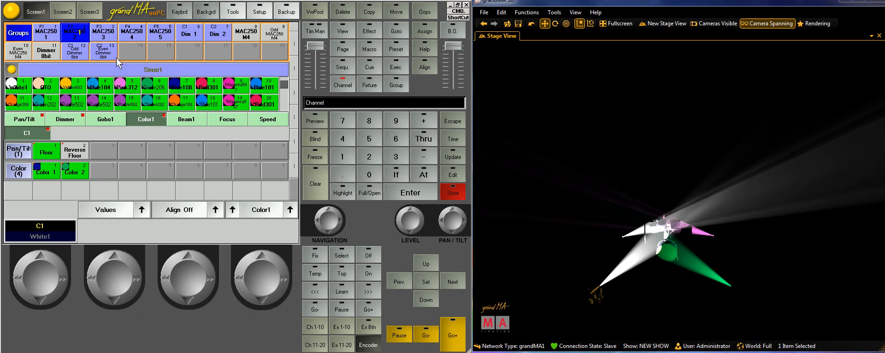
click(106, 87)
click(52, 36)
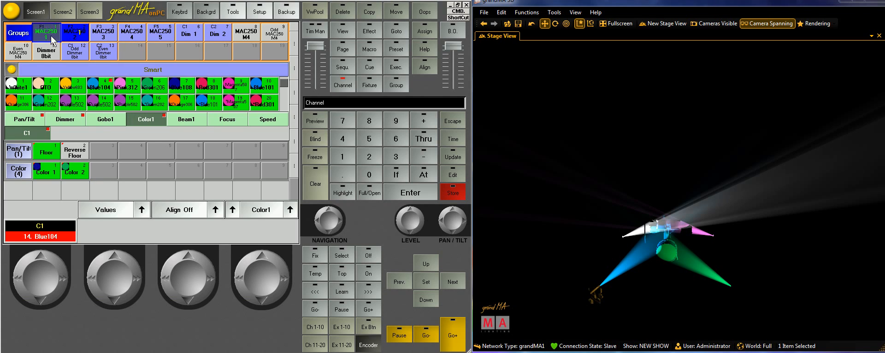
click(208, 81)
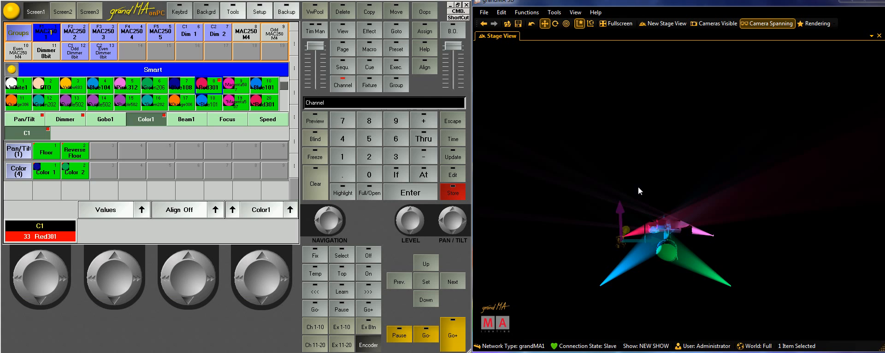
Step: With the MAC250s deselected, switch the faders to channels 1-10 and raise Dim 1 to 83 and Dim 2 to 96
drag(638, 187, 658, 199)
scroll(557, 222, up, 5)
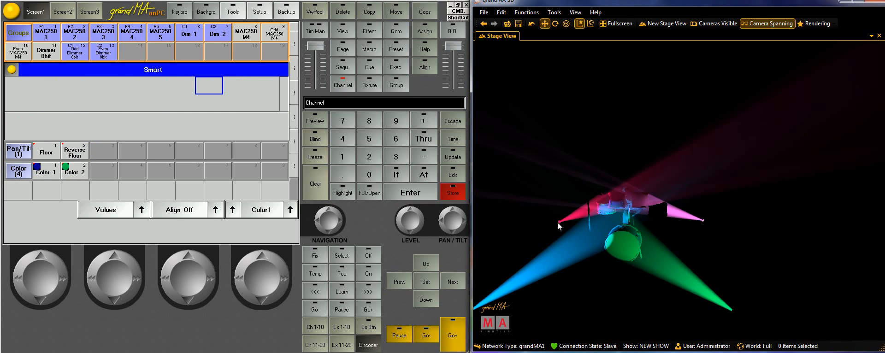
drag(608, 216, 609, 148)
scroll(609, 148, down, 5)
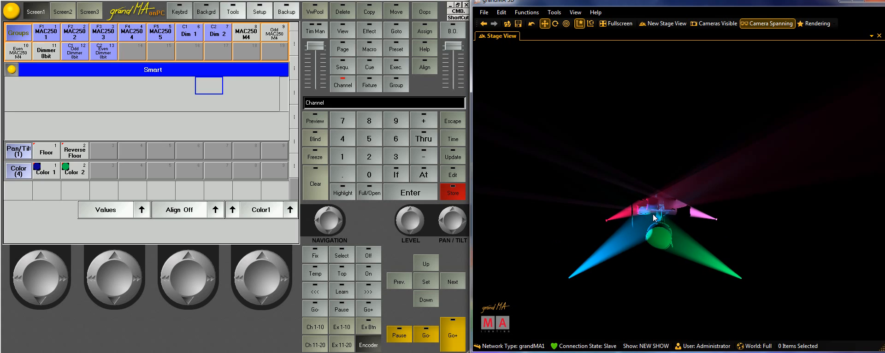
click(317, 327)
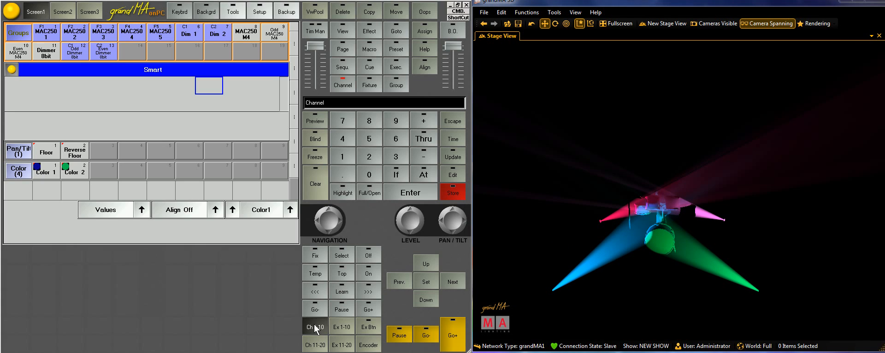
drag(17, 312, 27, 284)
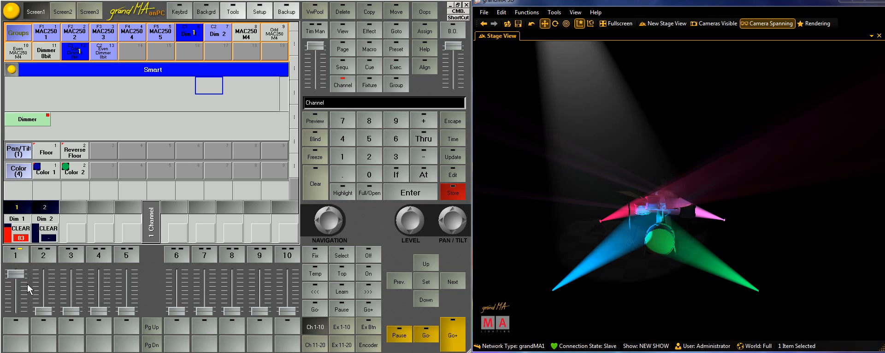
drag(38, 308, 57, 269)
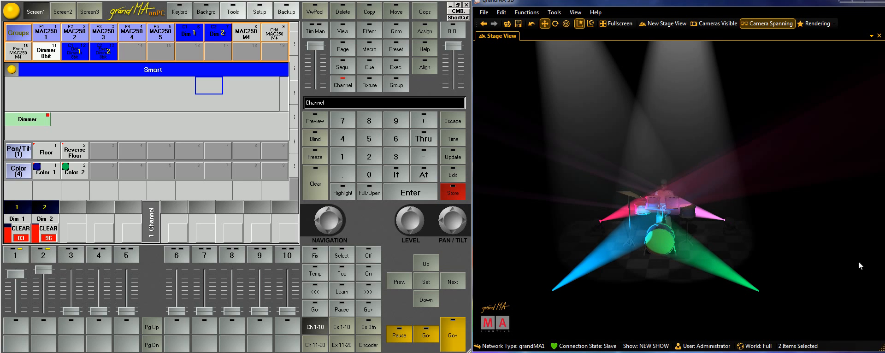
Step: Store the coloured drummer look as a cue on executor 1, with the faders switched to executors 1-10
drag(679, 221, 699, 235)
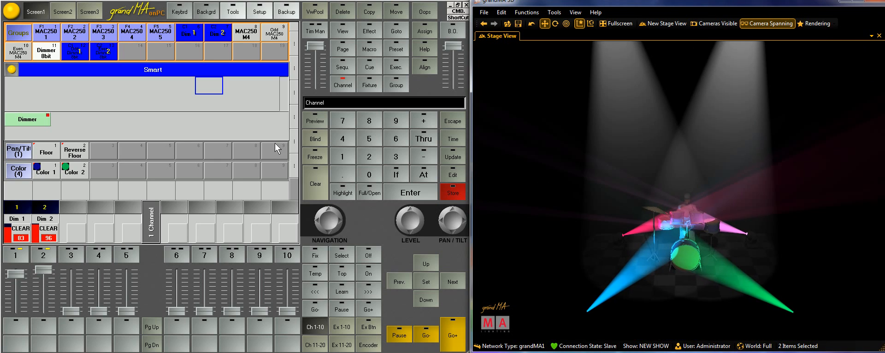
click(453, 193)
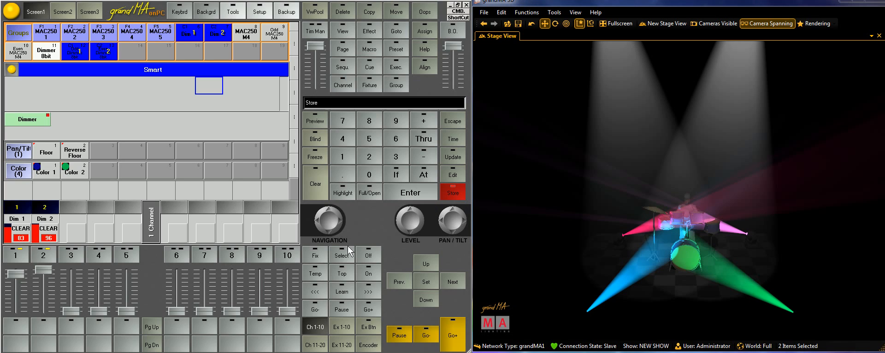
click(343, 327)
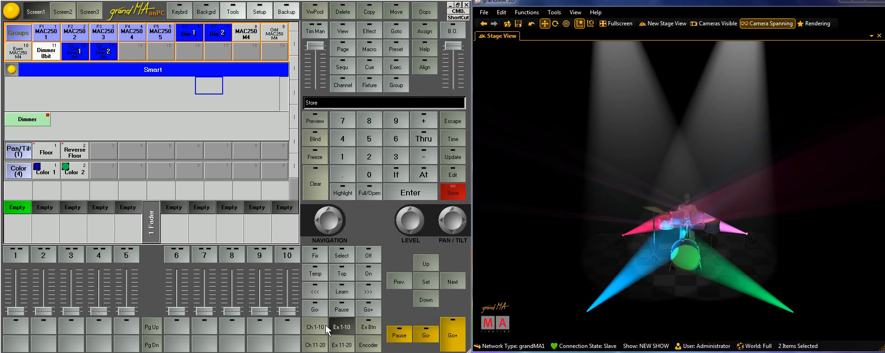
click(17, 328)
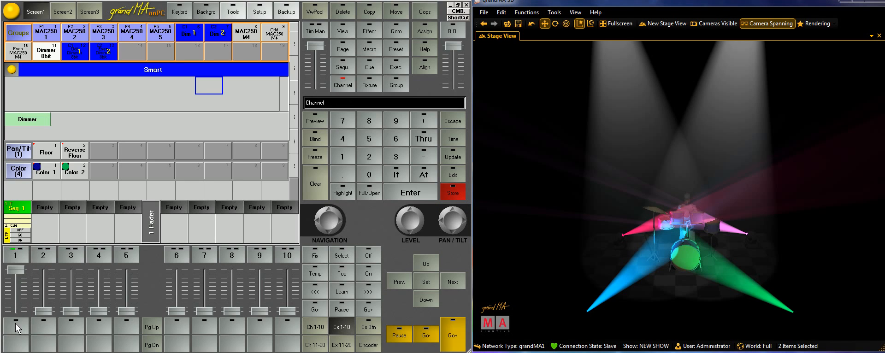
Step: Examine the cue list of the sequence stored on executor 1, then close it
click(14, 228)
click(272, 32)
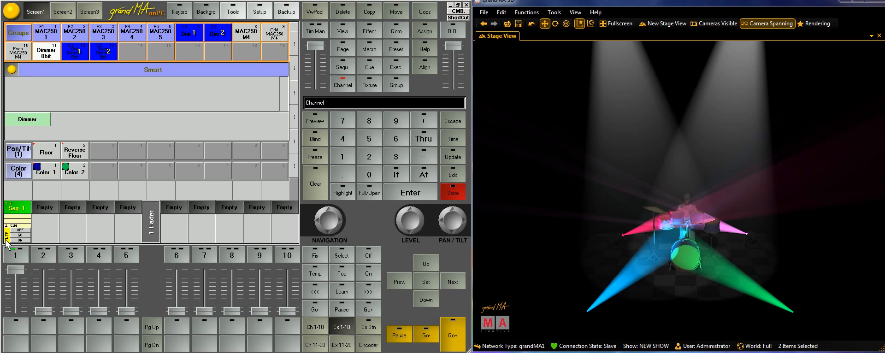
click(17, 224)
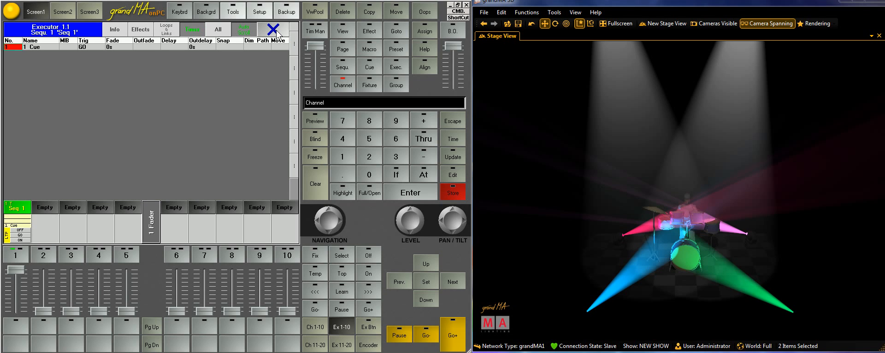
click(274, 31)
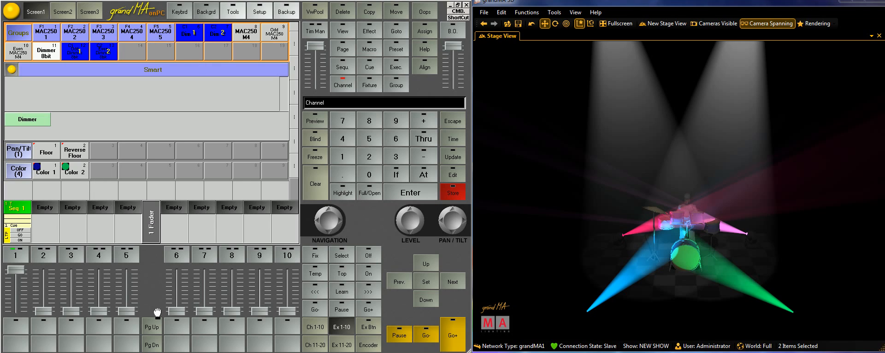
Step: Raise Dim 1 and Dim 2 to FF on the channel faders and set MAC250 1 to 5 to full intensity with open white beams
click(316, 328)
drag(38, 274, 15, 272)
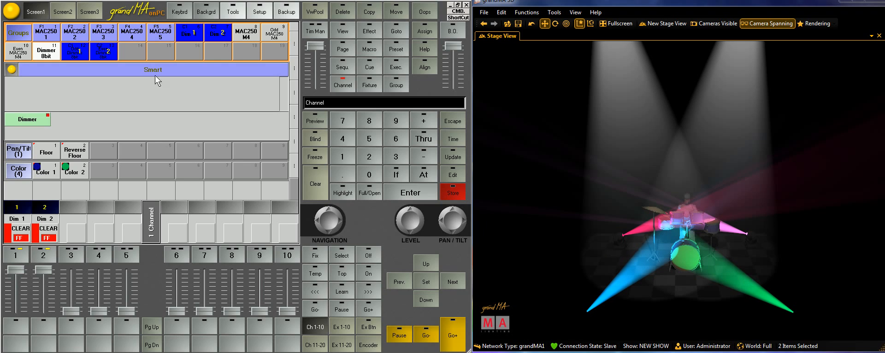
click(54, 36)
click(78, 36)
click(106, 36)
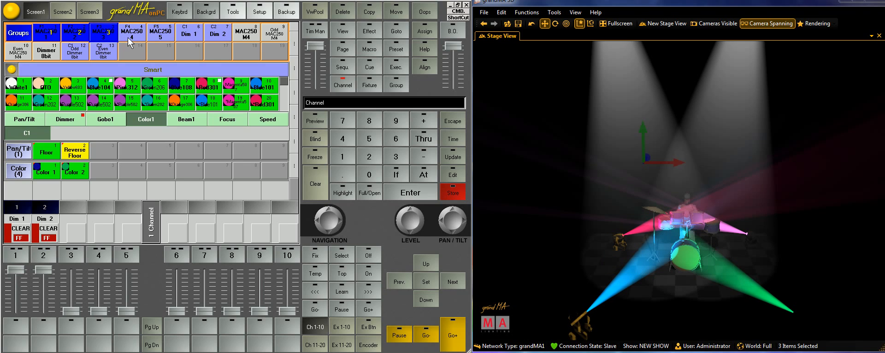
click(132, 37)
click(155, 36)
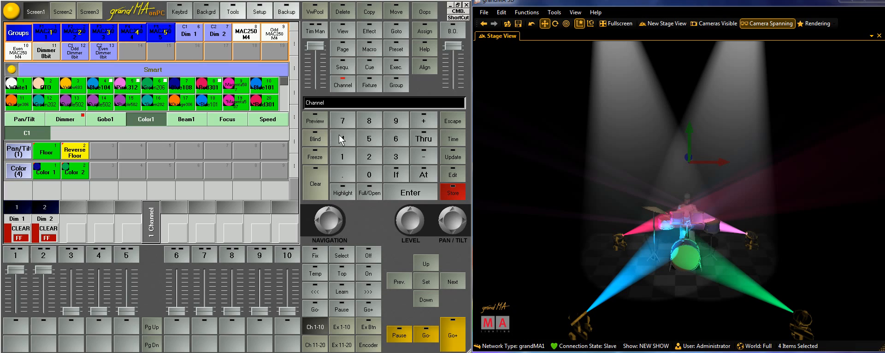
click(424, 177)
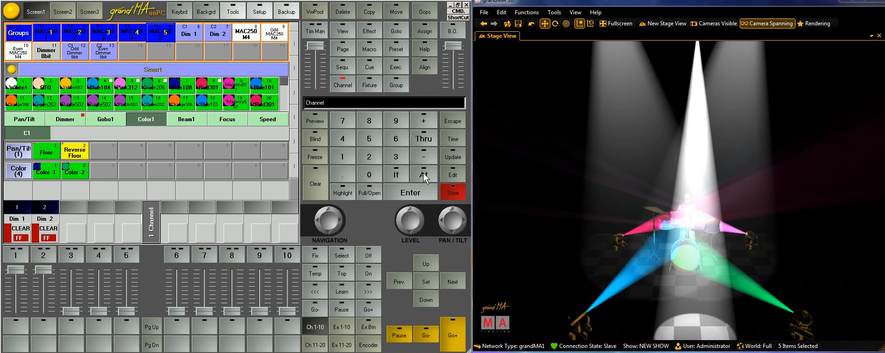
click(369, 193)
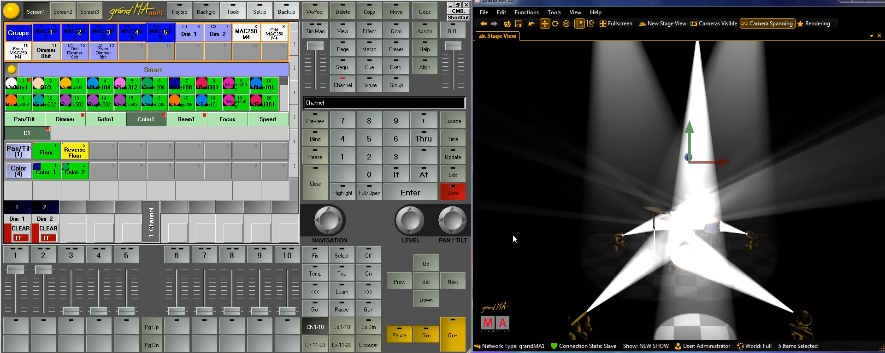
Step: Tilt the MAC250 beams upward, and aim MAC250 3 alone from above down onto the drummer
scroll(453, 223, up, 5)
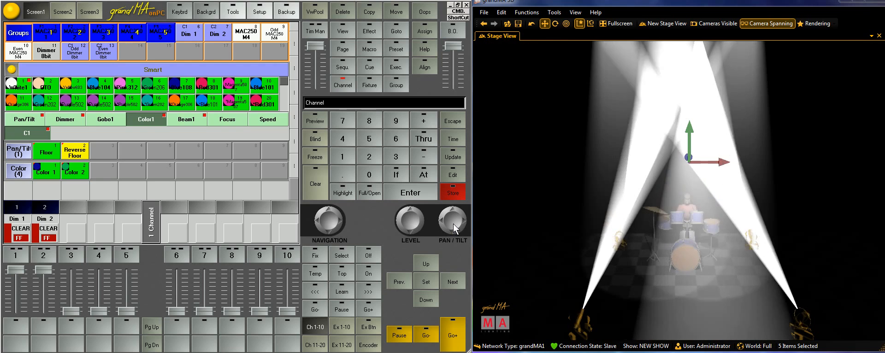
scroll(453, 225, up, 4)
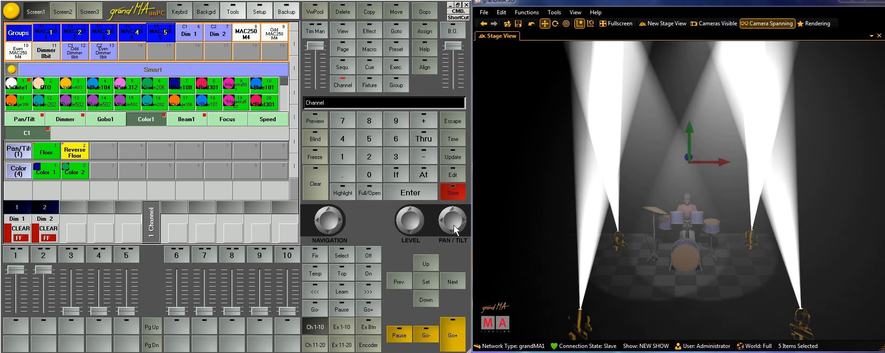
click(108, 43)
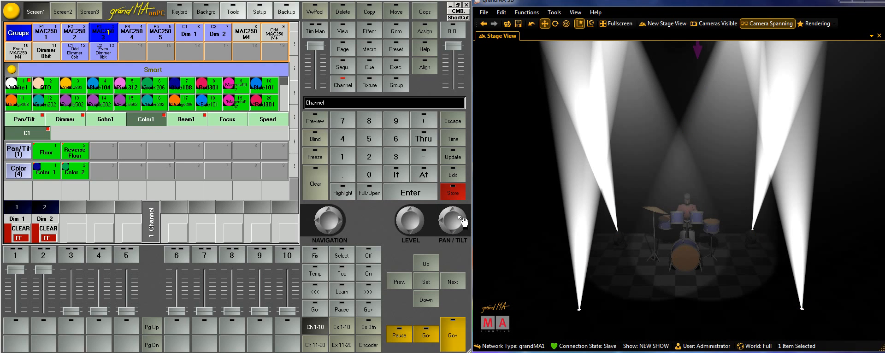
scroll(461, 223, down, 2)
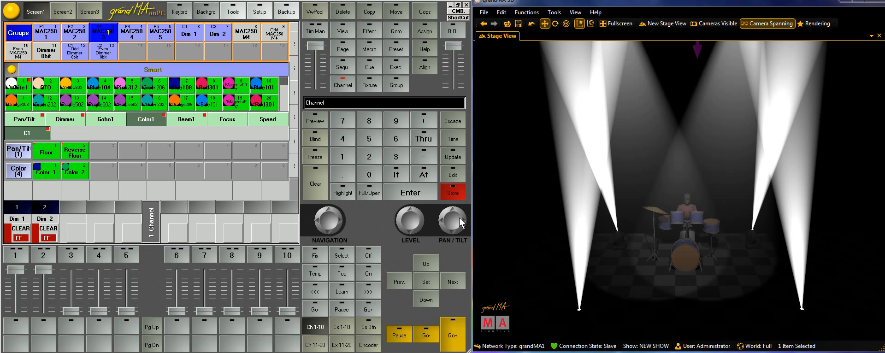
drag(625, 115, 648, 200)
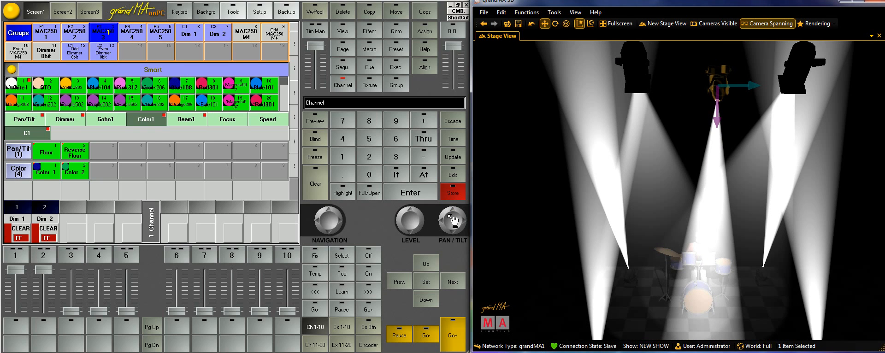
drag(449, 216, 452, 219)
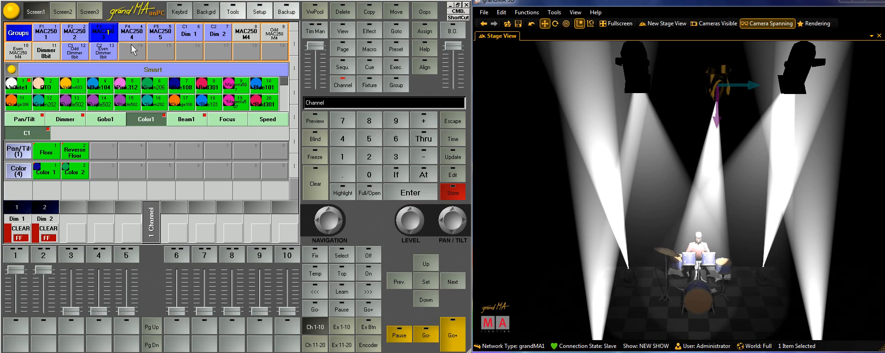
Step: For MAC250 1, 2, 4 and 5, try the Gobo1 patterns in slots 16 and 17 and settle on slot 18
click(46, 35)
click(75, 34)
click(131, 34)
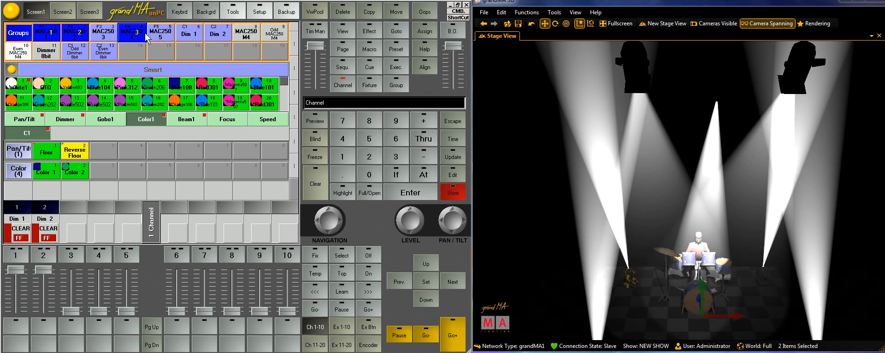
click(159, 38)
click(107, 120)
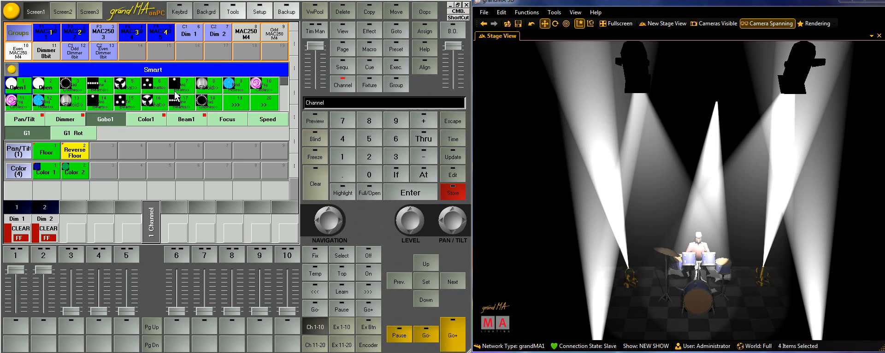
click(148, 107)
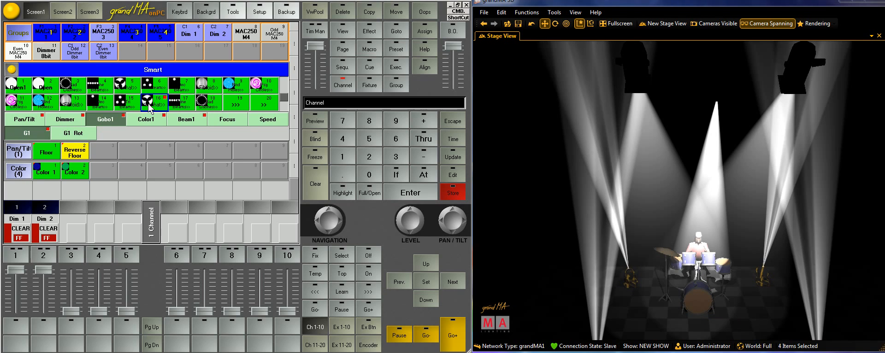
click(175, 104)
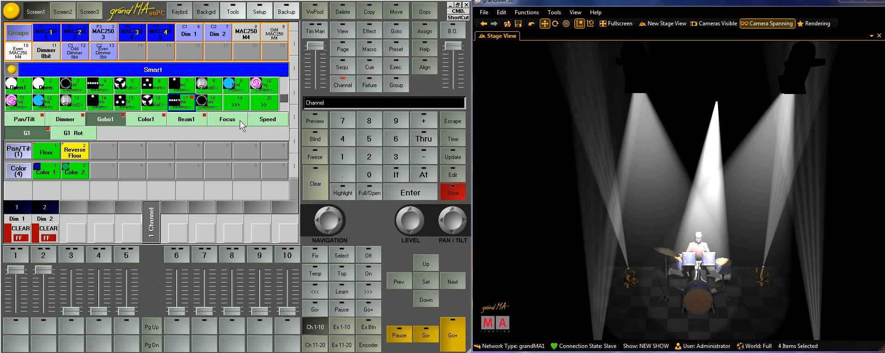
click(208, 109)
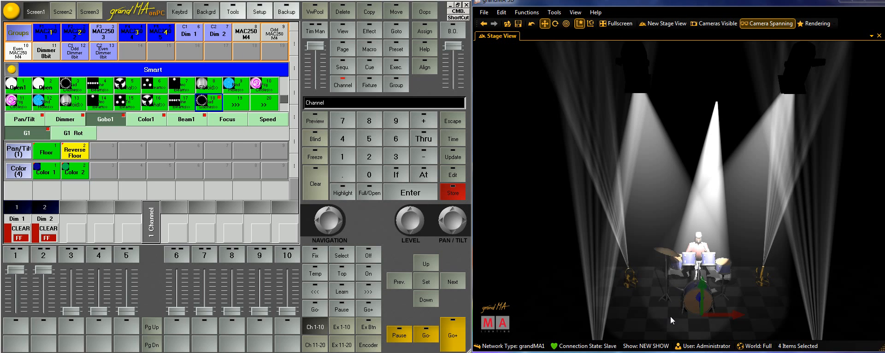
Step: Try Green202 on MAC250 1, 2, 4 and 5 and settle on Purple502 from the Color1 wheel
mouse_move(670, 316)
mouse_down()
mouse_move(743, 211)
mouse_move(618, 236)
mouse_move(603, 223)
mouse_up()
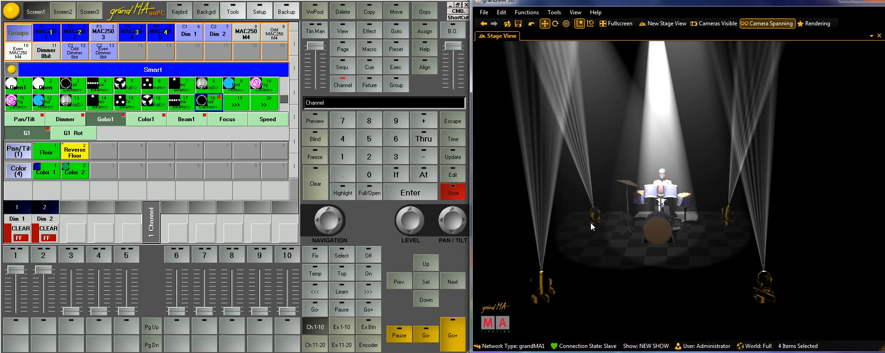
drag(591, 223, 686, 227)
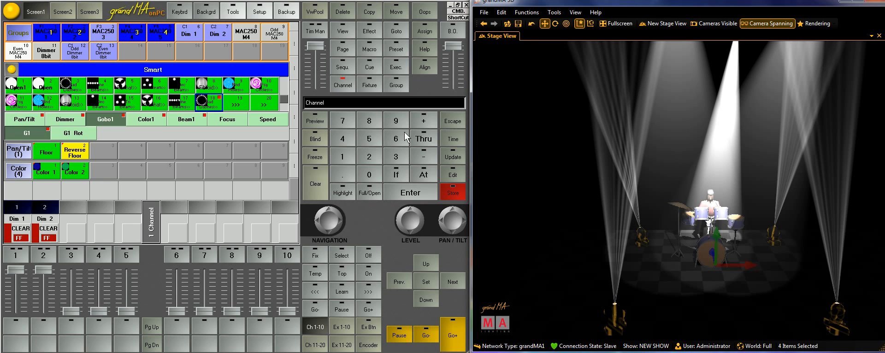
drag(690, 254, 656, 275)
scroll(654, 272, up, 1)
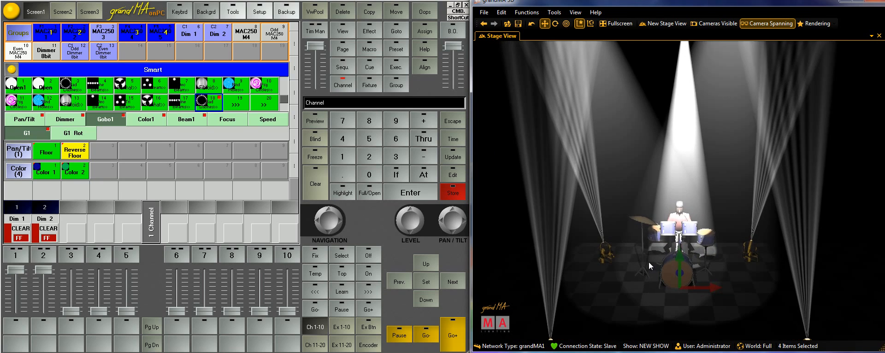
scroll(649, 265, down, 2)
scroll(621, 276, up, 1)
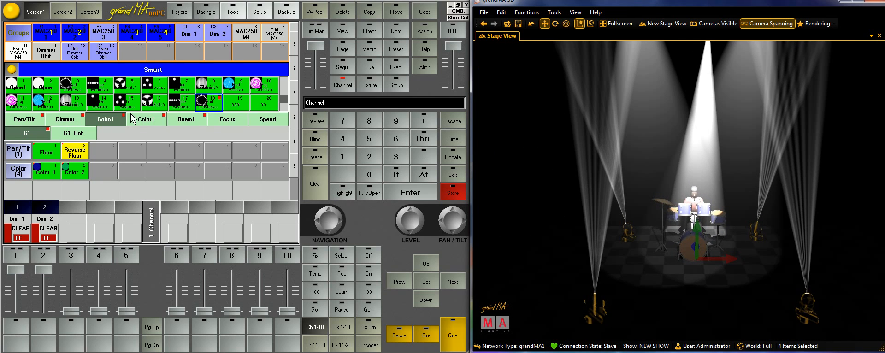
click(144, 120)
click(48, 102)
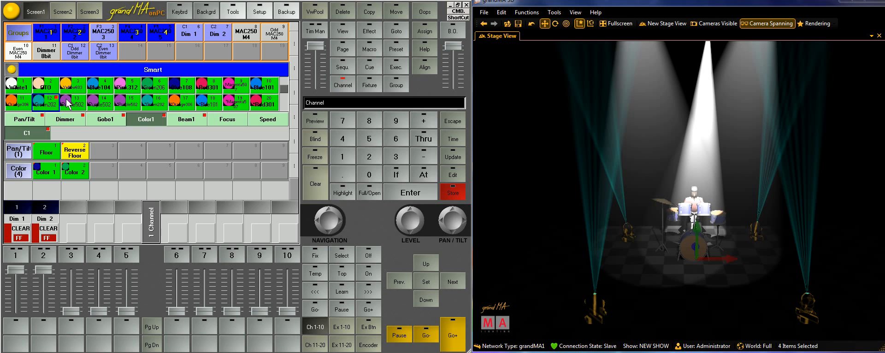
click(67, 102)
Step: Store the purple gobo look on executor 1 by creating a second cue
drag(647, 176, 529, 178)
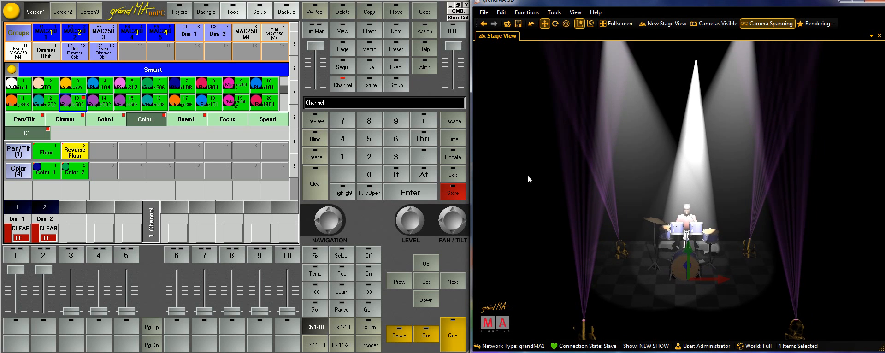
drag(701, 171, 568, 186)
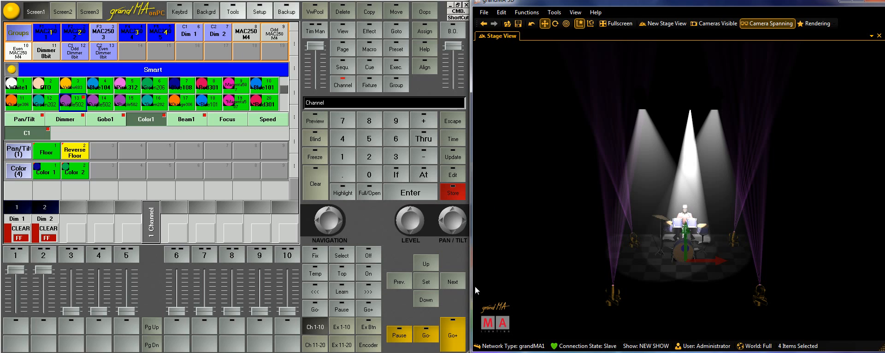
click(337, 326)
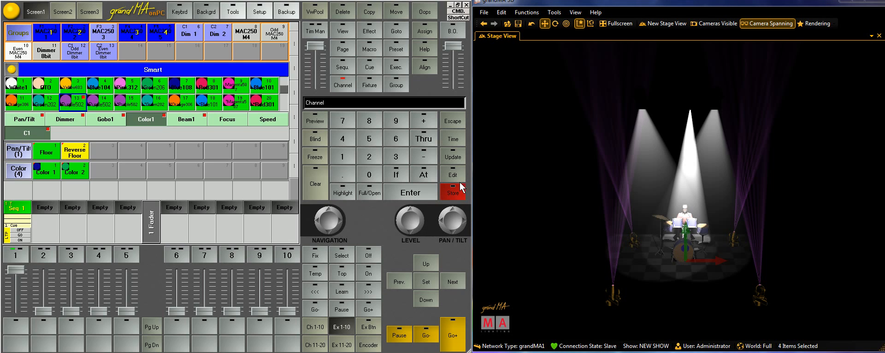
click(461, 184)
click(19, 325)
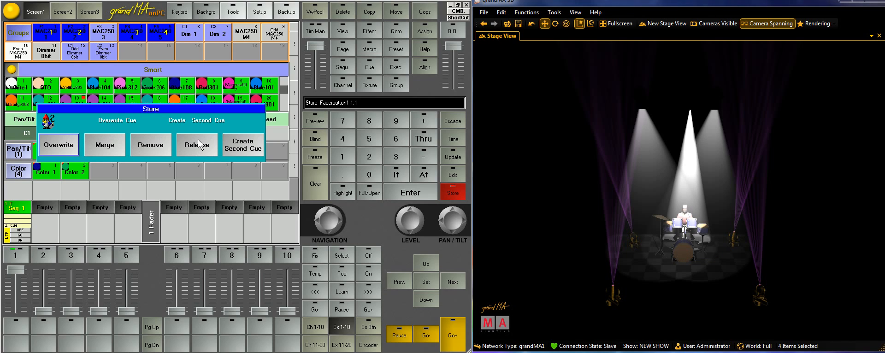
click(240, 147)
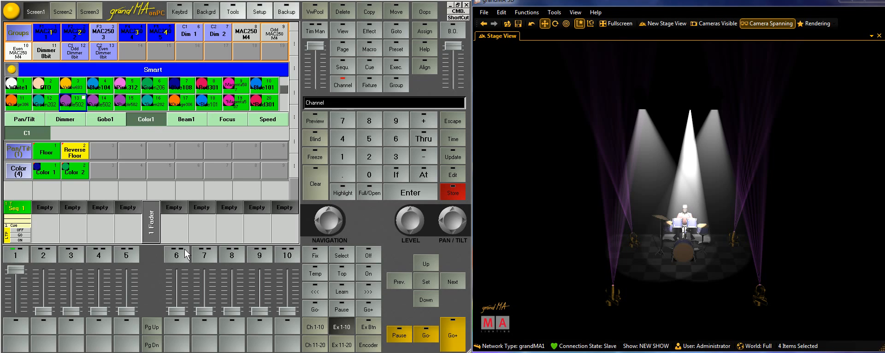
Step: Clear the programmer and play back the first cue from executor 1
click(311, 177)
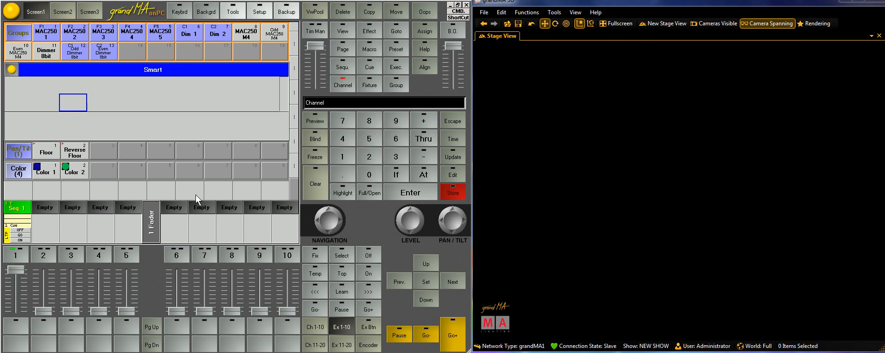
click(17, 325)
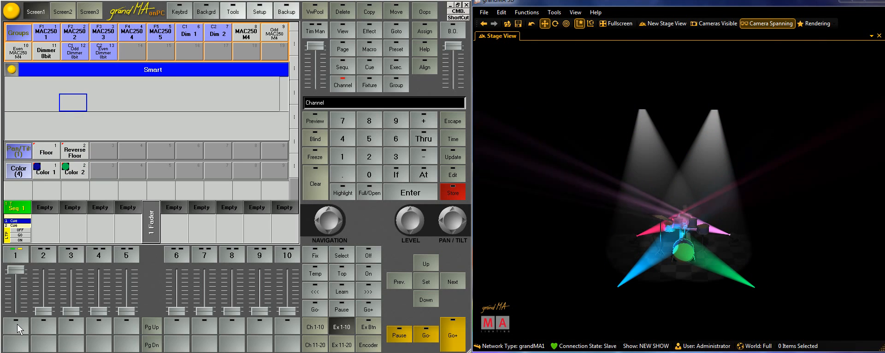
Step: Advance executor 1 repeatedly through its two cues to compare the colored beam look with the purple gobo look
click(17, 326)
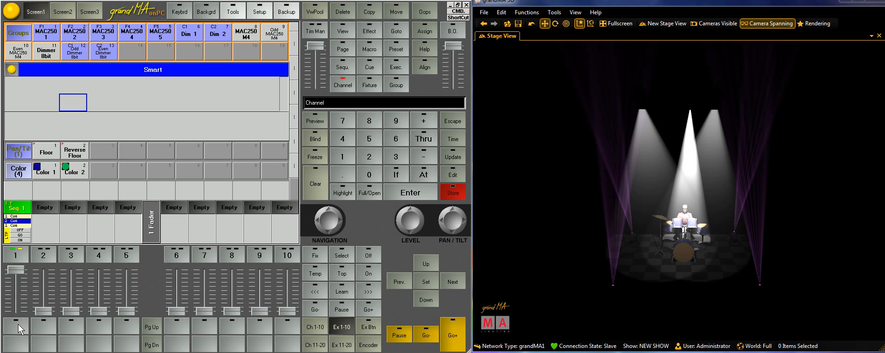
click(18, 325)
click(454, 339)
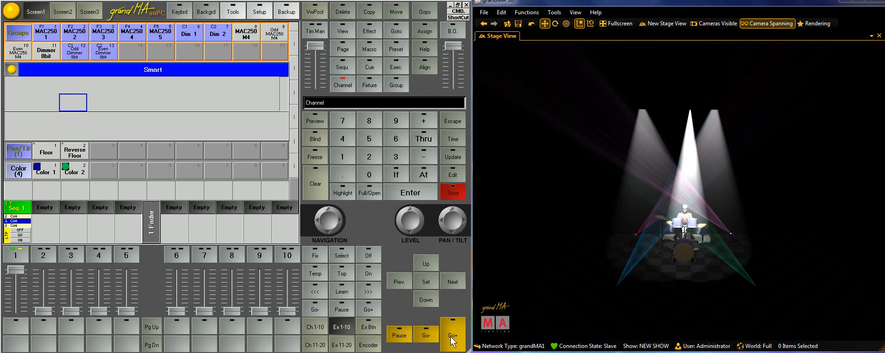
click(454, 341)
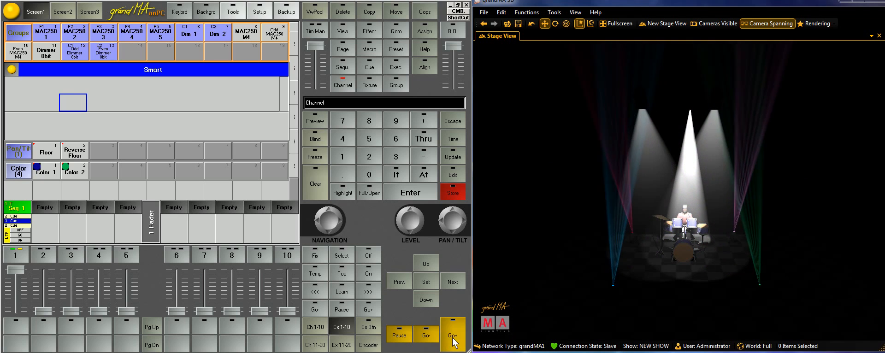
click(452, 339)
click(451, 338)
click(451, 339)
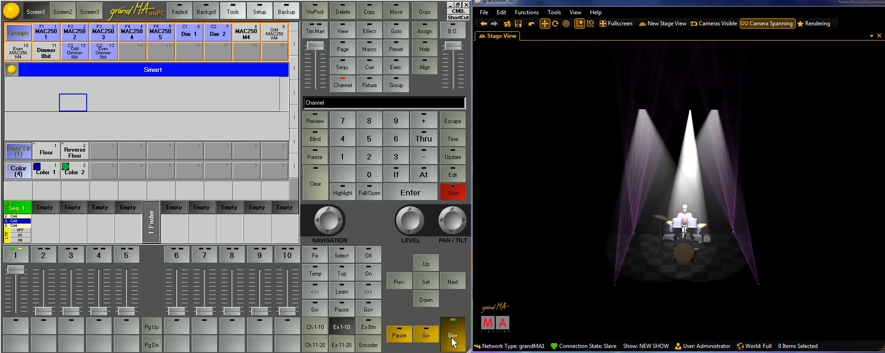
click(451, 338)
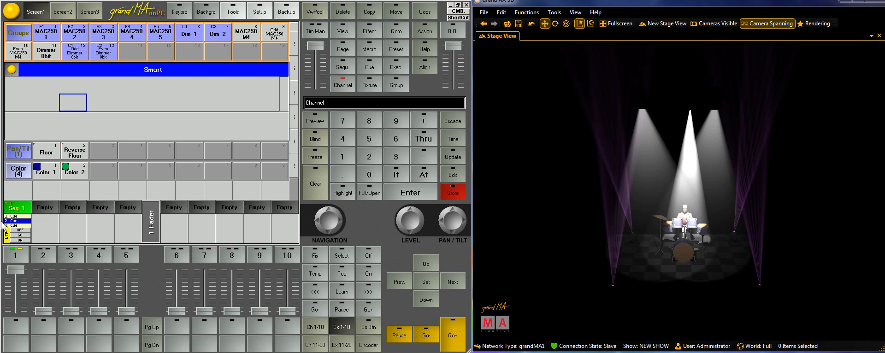
Step: Open the cue list of executor 1 and set the trigger of cues 1 and 2 to Follow
click(21, 221)
click(271, 28)
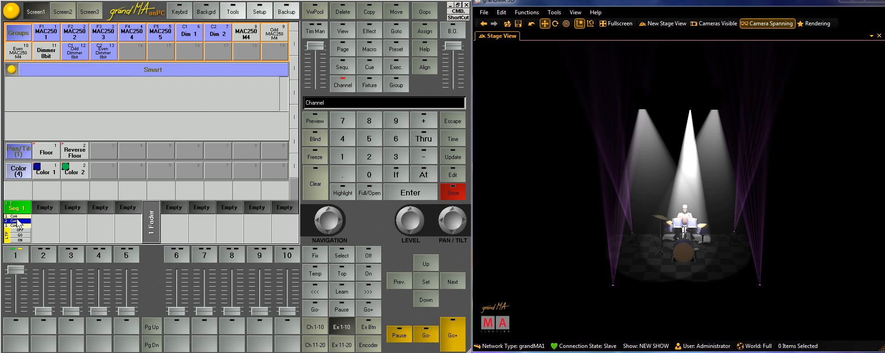
click(18, 224)
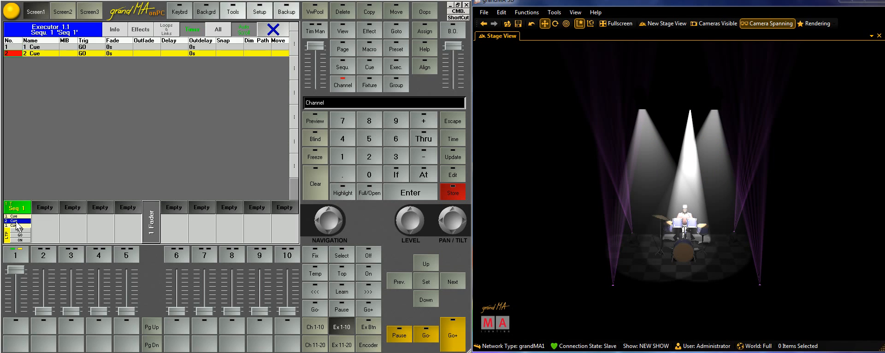
right_click(83, 46)
click(137, 191)
right_click(89, 53)
click(122, 187)
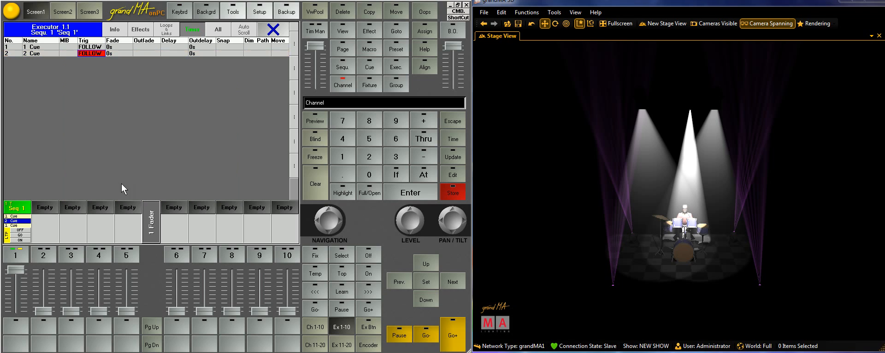
Step: Set the basic fade time of cues 1 and 2 to 10 s and close the cue list
click(116, 47)
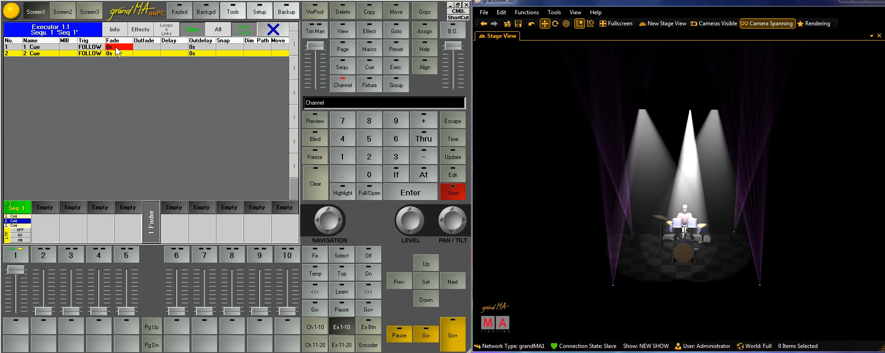
right_click(116, 48)
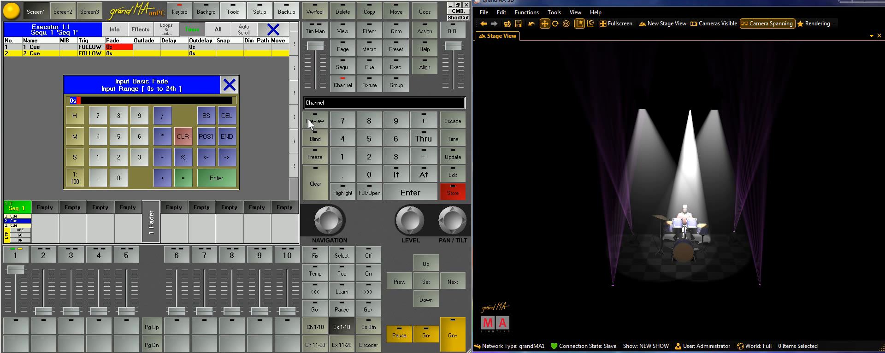
text(1)
key(Return)
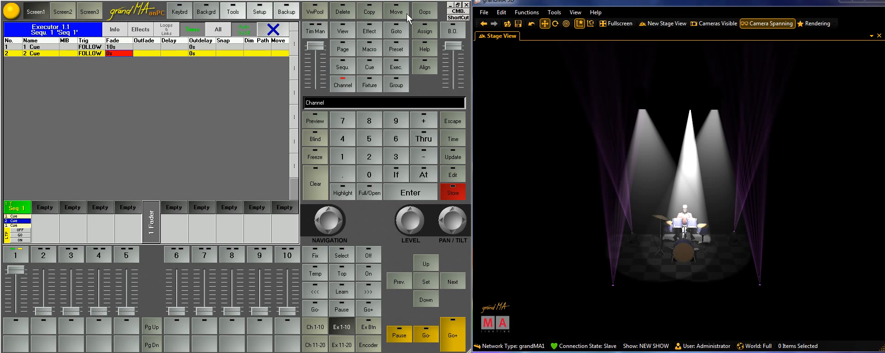
right_click(119, 54)
text(10)
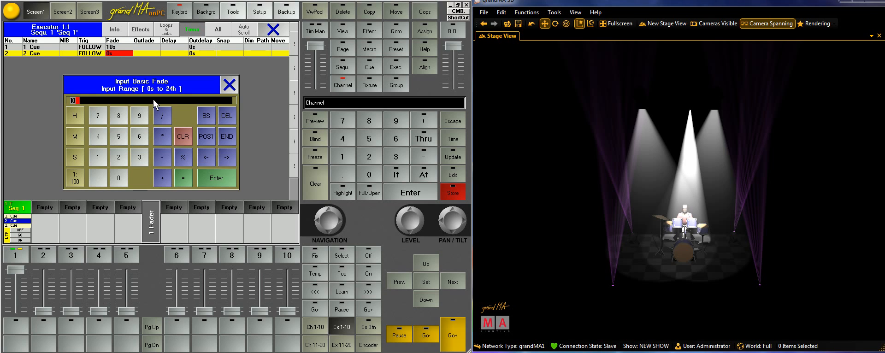
key(Return)
click(275, 31)
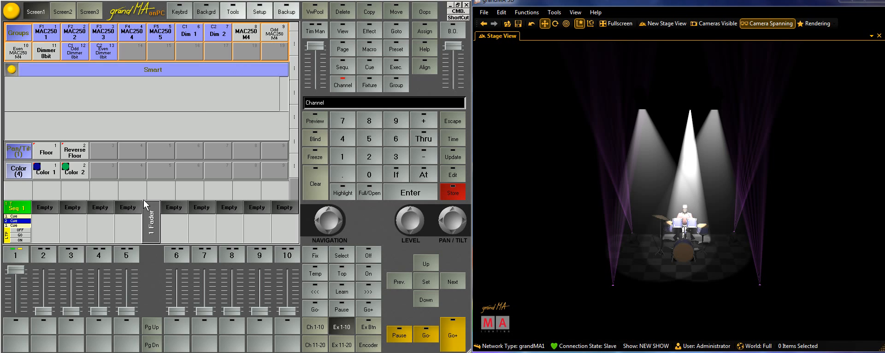
Step: Start the sequence on executor 1 and open its cue list to watch the cues run
click(17, 326)
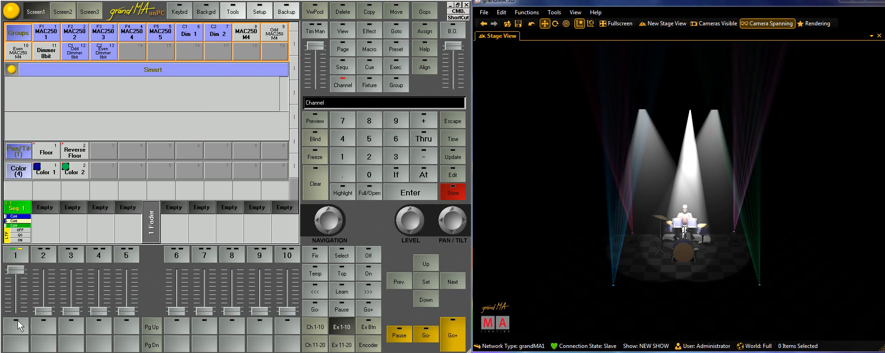
click(17, 208)
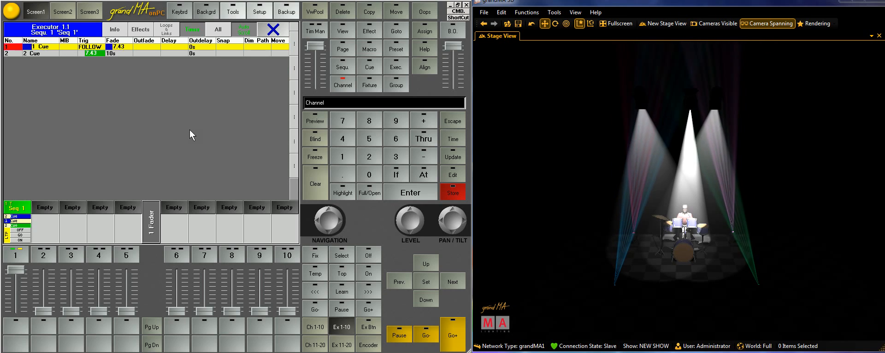